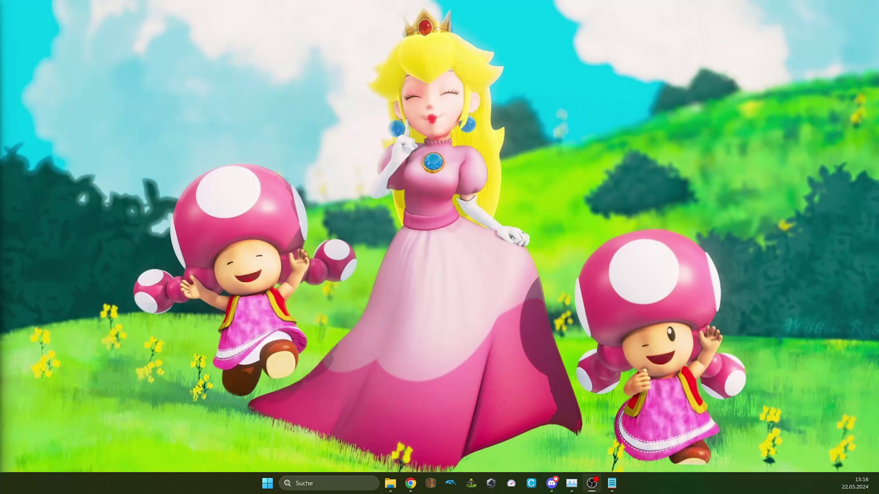
Step: Bring the AltStore website forward and jump to its Downloads section
{"action": "mouse_move", "coordinate": [410, 483]}
{"action": "left_click", "coordinate": [374, 428]}
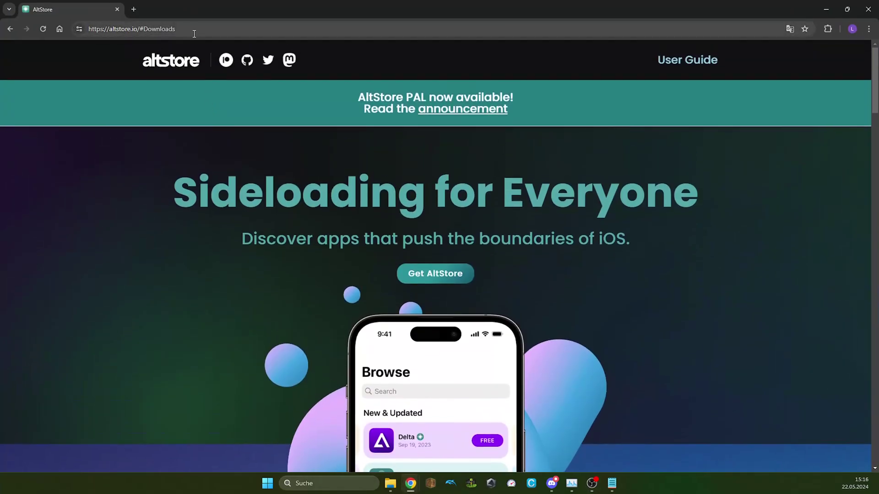
{"action": "left_click", "coordinate": [194, 34]}
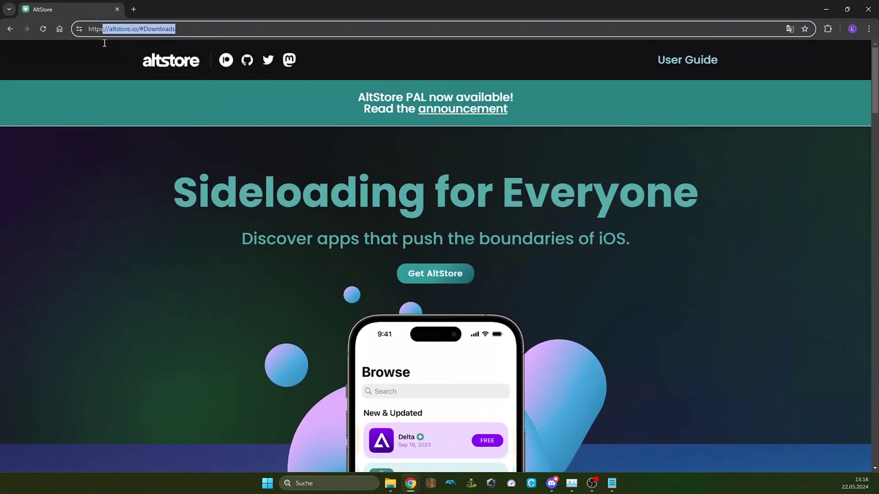
{"action": "left_click", "coordinate": [203, 287]}
{"action": "left_click", "coordinate": [422, 280]}
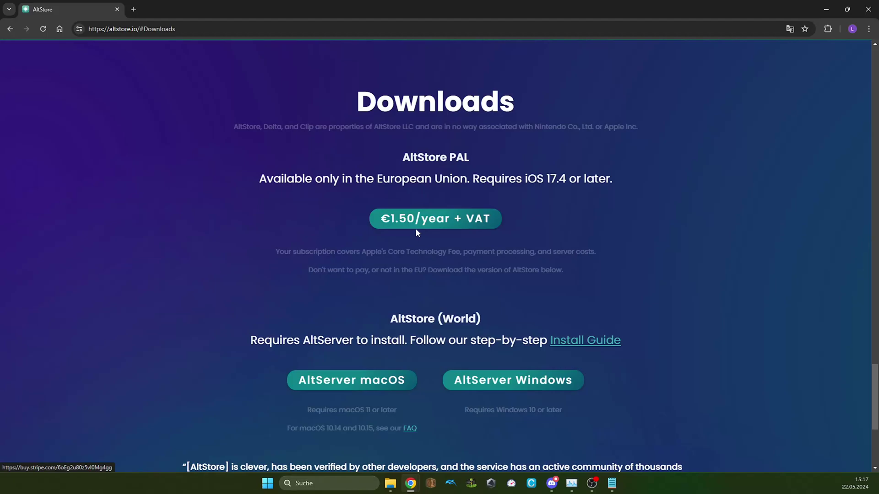
Step: Note the EU-only availability and €1.50/year price, then download AltServer for Windows (altinstaller.zip)
{"action": "left_click_drag", "start_coordinate": [256, 183], "coordinate": [604, 171]}
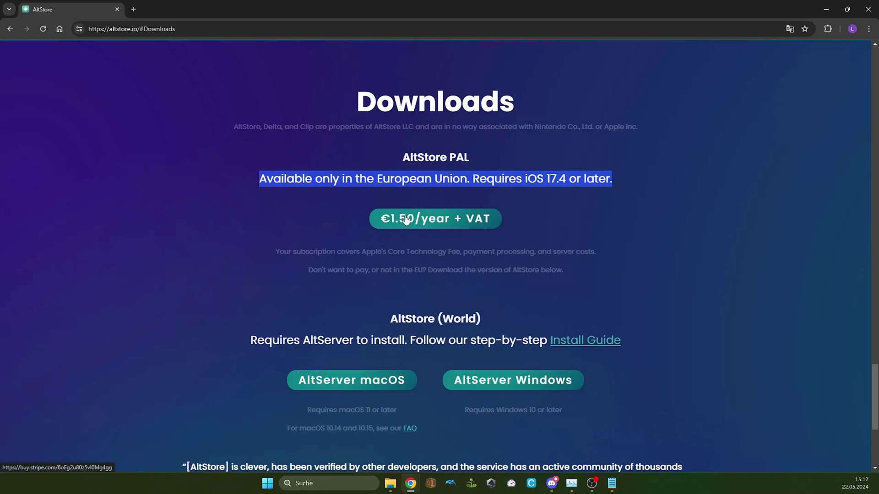
{"action": "left_click_drag", "start_coordinate": [342, 214], "coordinate": [498, 216]}
{"action": "left_click", "coordinate": [504, 220]}
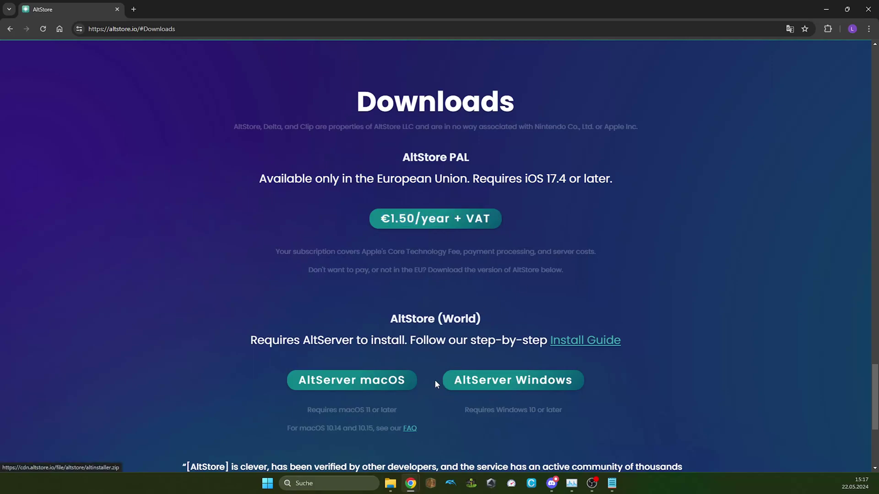
{"action": "left_click_drag", "start_coordinate": [433, 383], "coordinate": [635, 378]}
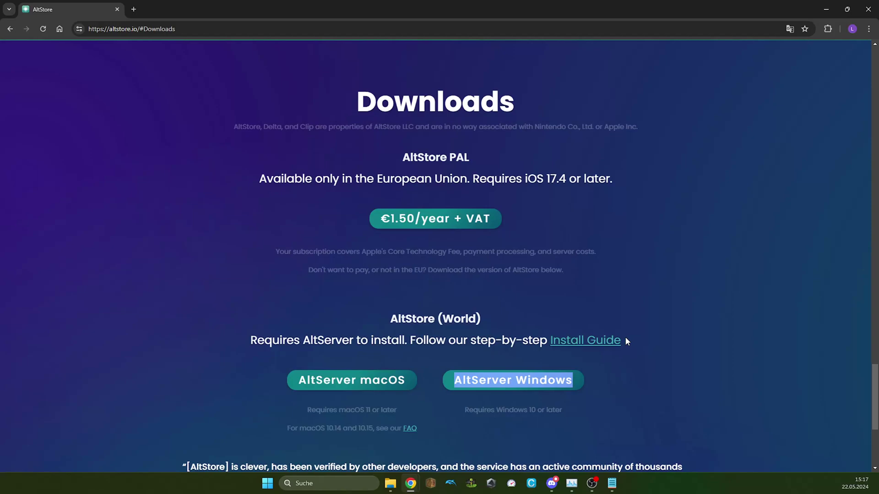
{"action": "left_click", "coordinate": [505, 392]}
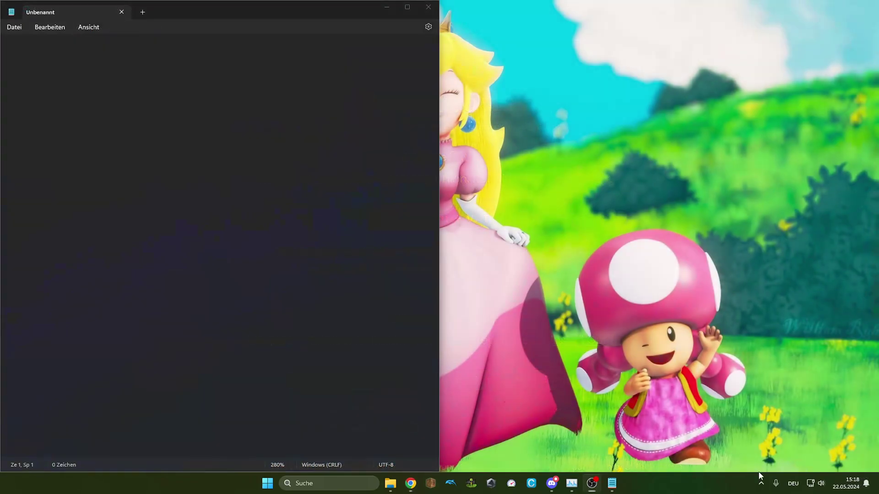
Step: Start AltServer from Windows search so its tray icon appears
{"action": "left_click", "coordinate": [761, 484]}
{"action": "key", "text": "super+s"}
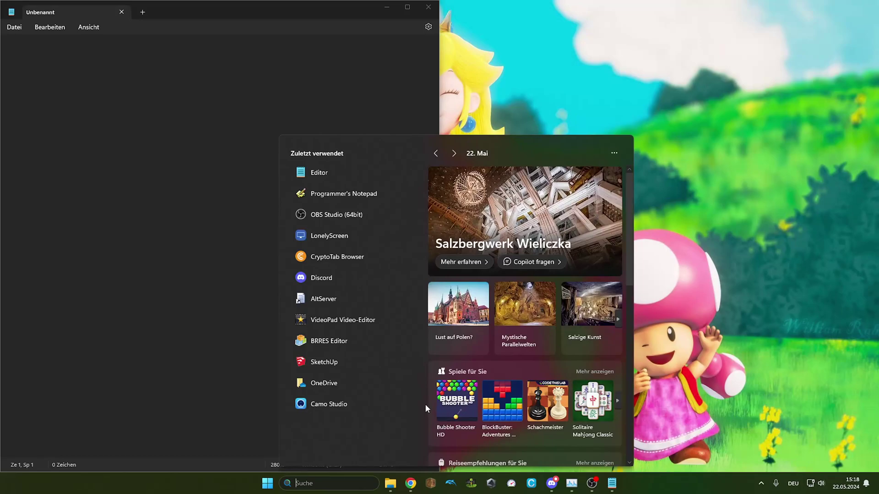
{"action": "left_click", "coordinate": [345, 300]}
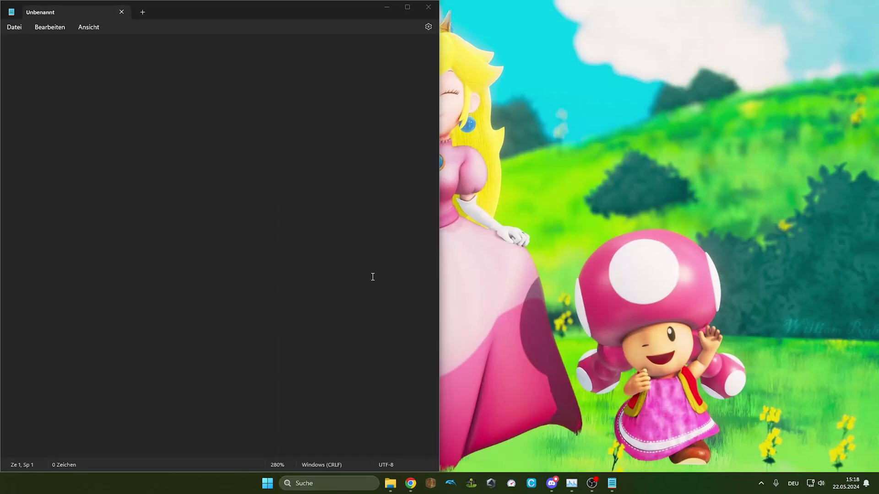
{"action": "left_click", "coordinate": [761, 483]}
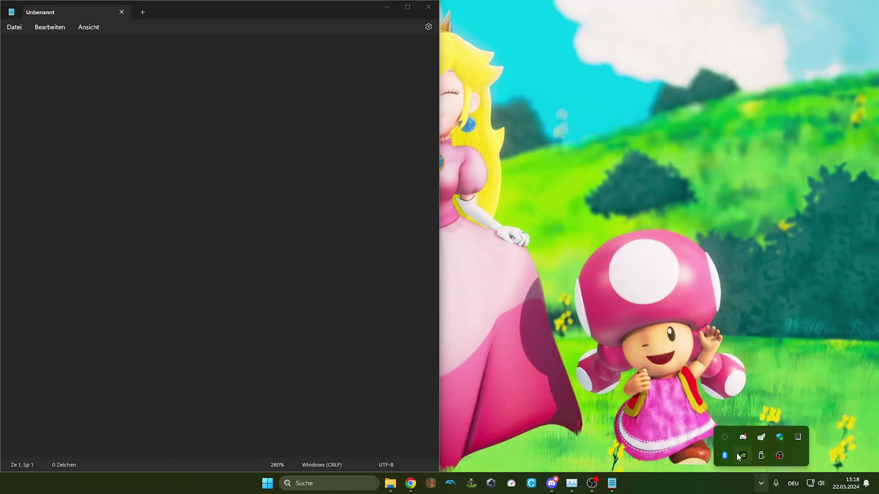
Step: Install AltStore onto the iPhone 14 Pro Max from the AltServer tray menu, signing in with an Apple ID
{"action": "right_click", "coordinate": [729, 439]}
{"action": "mouse_move", "coordinate": [672, 407]}
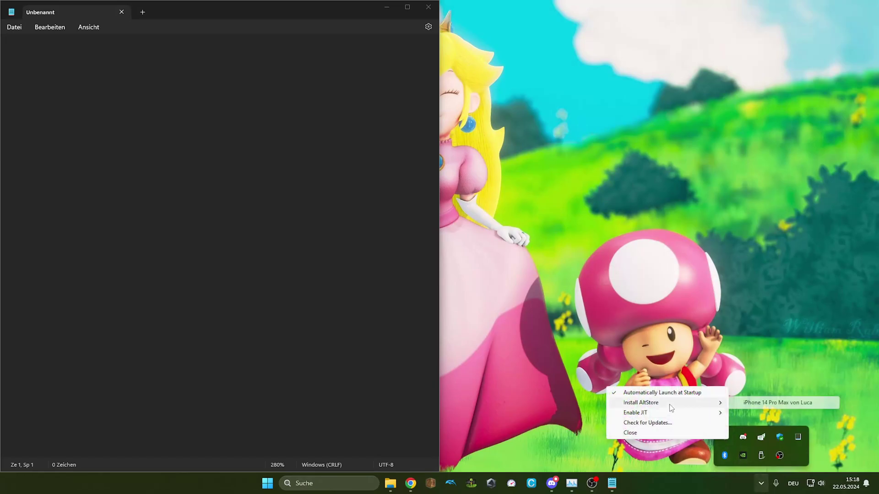
{"action": "left_click", "coordinate": [757, 407]}
{"action": "left_click", "coordinate": [362, 245]}
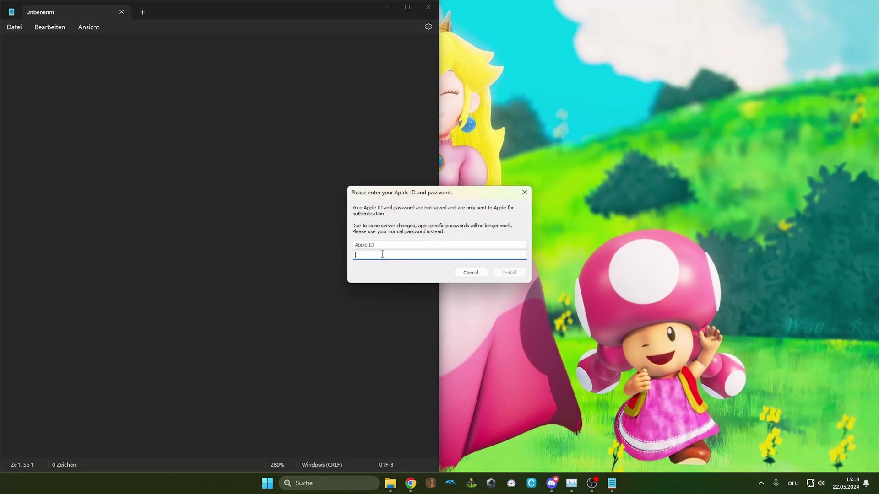
{"action": "left_click_drag", "start_coordinate": [379, 197], "coordinate": [878, 197]}
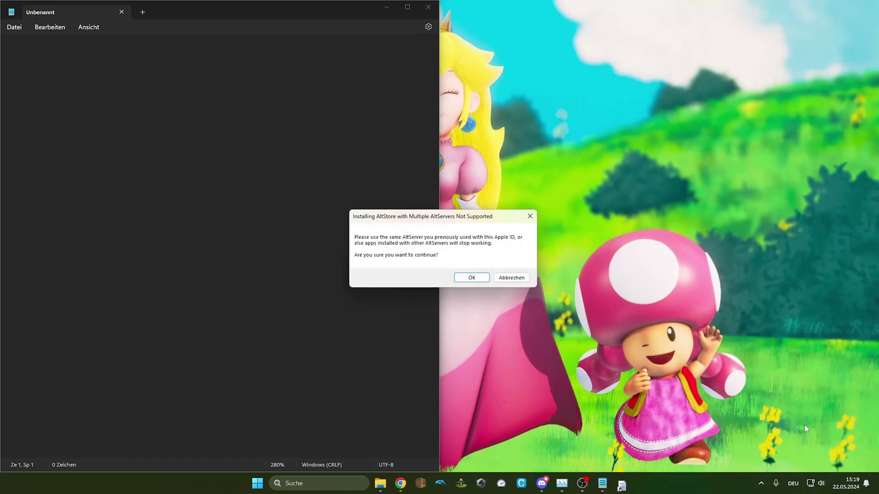
{"action": "key", "text": "Return"}
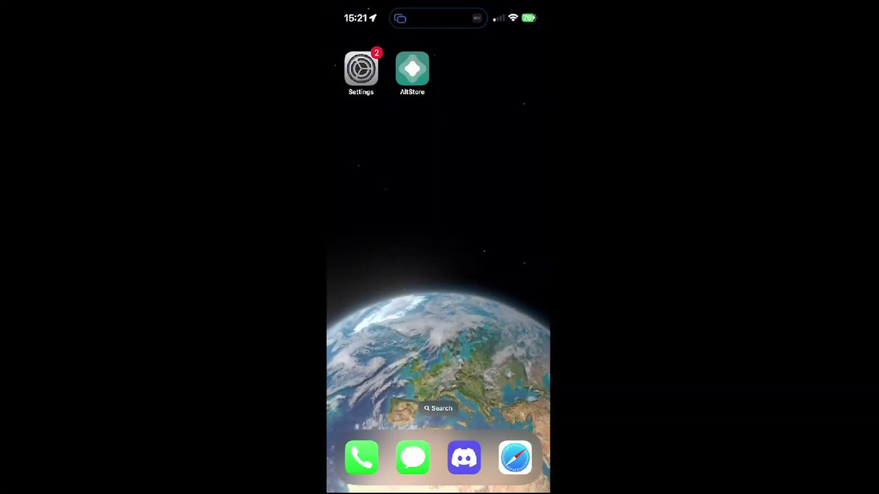
Step: Dismiss AltStore's untrusted developer warning and go to Settings > General > VPN & Device Management
{"action": "left_click", "coordinate": [412, 68]}
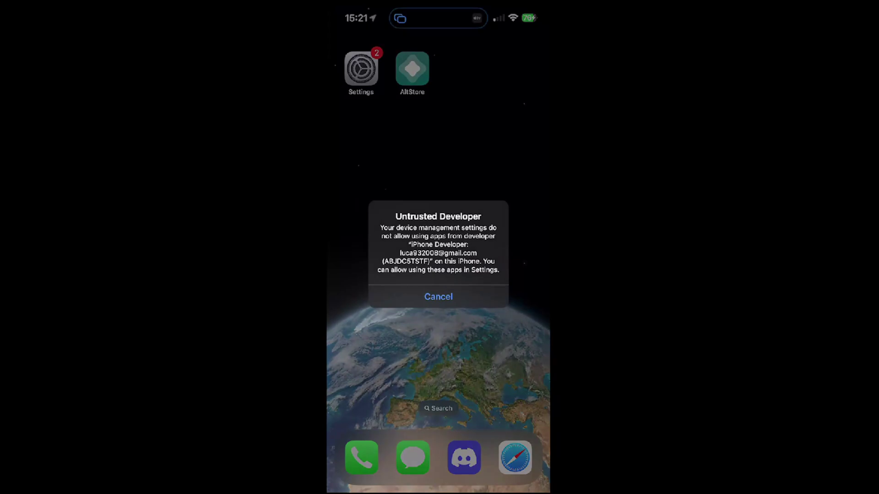
{"action": "left_click", "coordinate": [438, 296]}
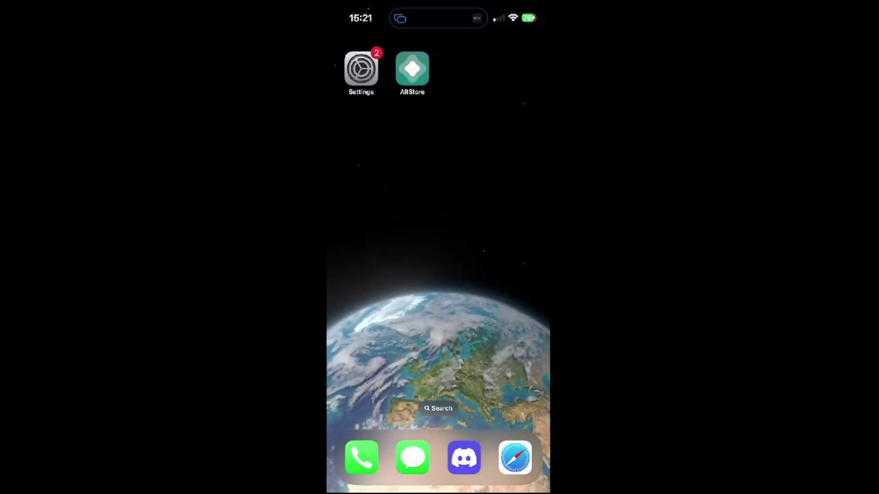
{"action": "left_click", "coordinate": [360, 69]}
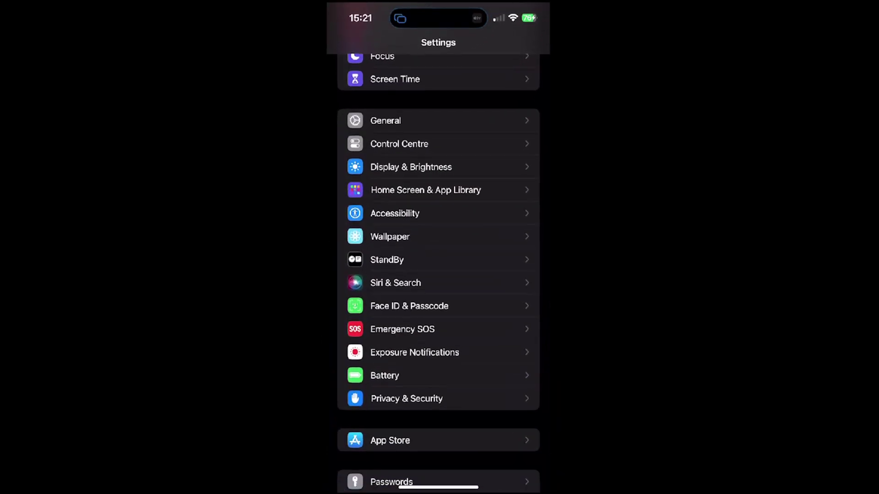
{"action": "left_click", "coordinate": [385, 120]}
{"action": "scroll", "coordinate": [438, 275], "scroll_direction": "down", "scroll_amount": 5}
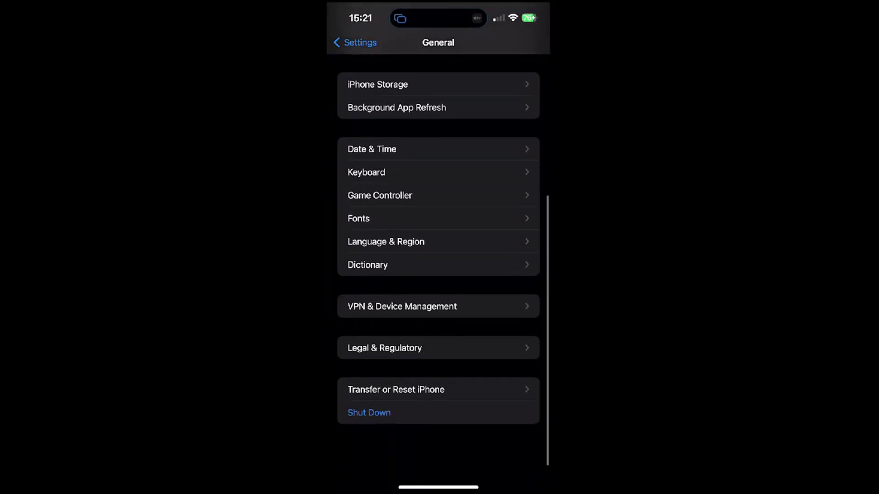
{"action": "left_click", "coordinate": [402, 335]}
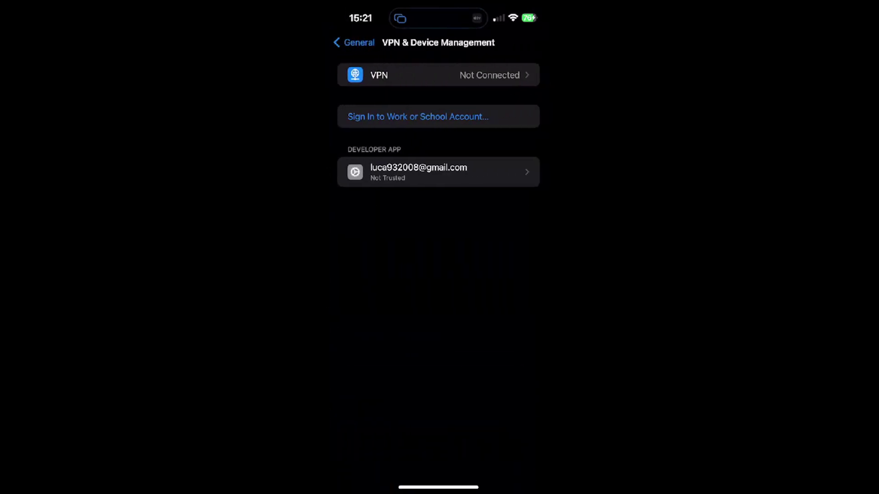
Step: Trust the developer account's certificate and return to General settings
{"action": "left_click", "coordinate": [412, 170]}
{"action": "left_click", "coordinate": [441, 135]}
{"action": "left_click", "coordinate": [473, 300]}
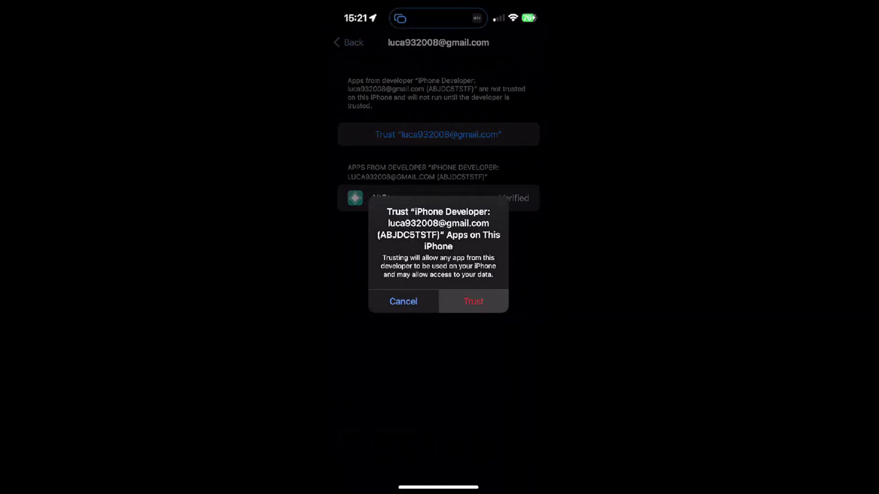
{"action": "left_click", "coordinate": [349, 42]}
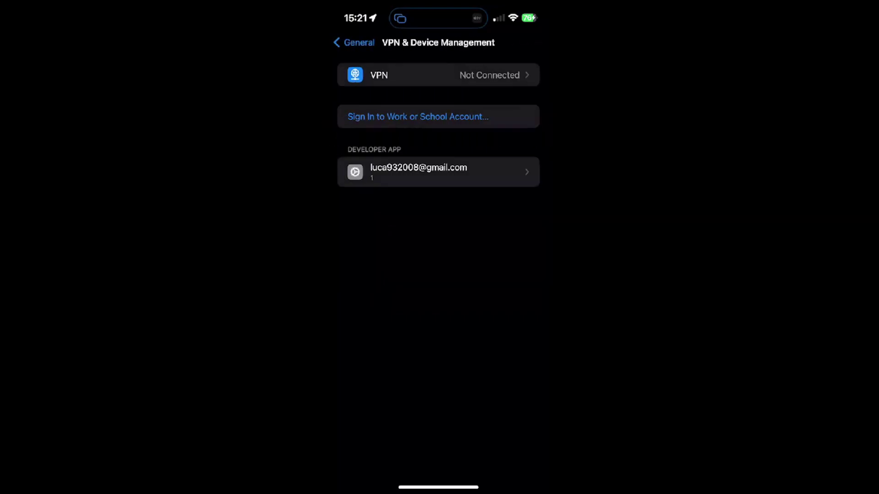
{"action": "left_click", "coordinate": [349, 42]}
Step: Enable Developer Mode under Privacy & Security, restart the iPhone, and confirm activation
{"action": "left_click_drag", "start_coordinate": [327, 248], "coordinate": [416, 247]}
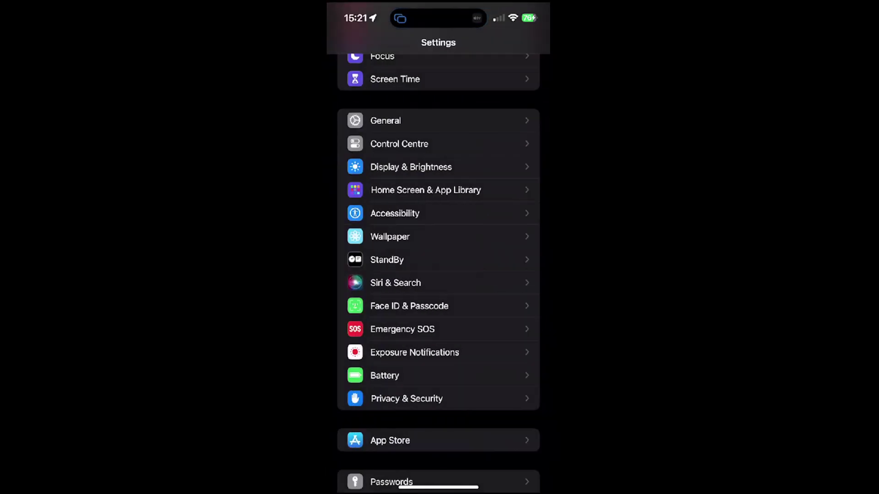
{"action": "scroll", "coordinate": [438, 247], "scroll_direction": "down", "scroll_amount": 3}
{"action": "left_click", "coordinate": [403, 316]}
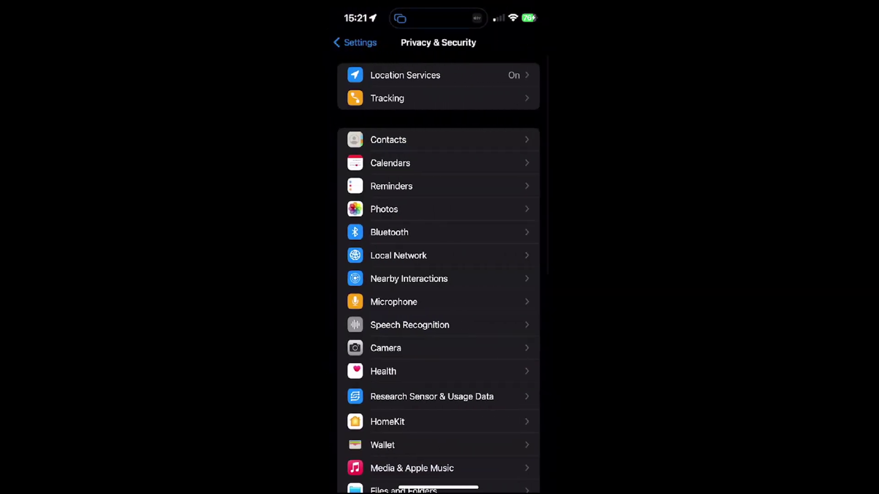
{"action": "scroll", "coordinate": [438, 247], "scroll_direction": "down", "scroll_amount": 8}
{"action": "scroll", "coordinate": [438, 248], "scroll_direction": "down", "scroll_amount": 3}
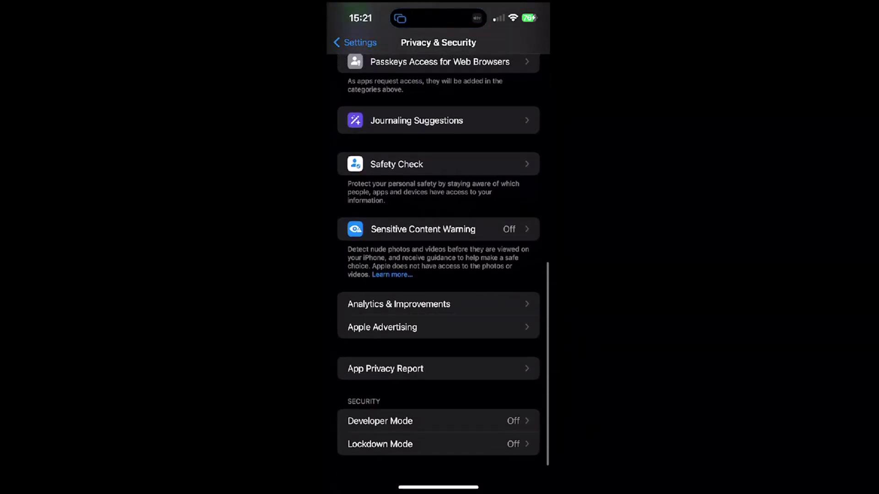
{"action": "left_click", "coordinate": [380, 421]}
{"action": "left_click", "coordinate": [516, 75]}
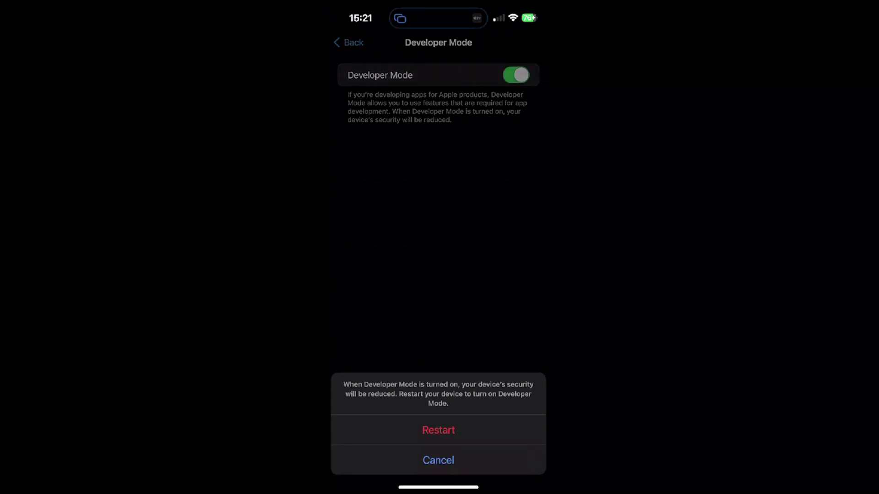
{"action": "left_click", "coordinate": [438, 430]}
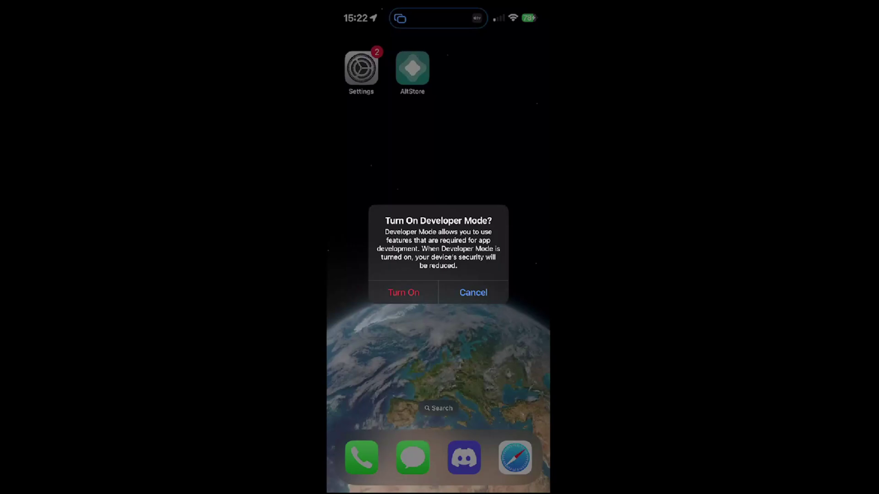
{"action": "left_click", "coordinate": [404, 292]}
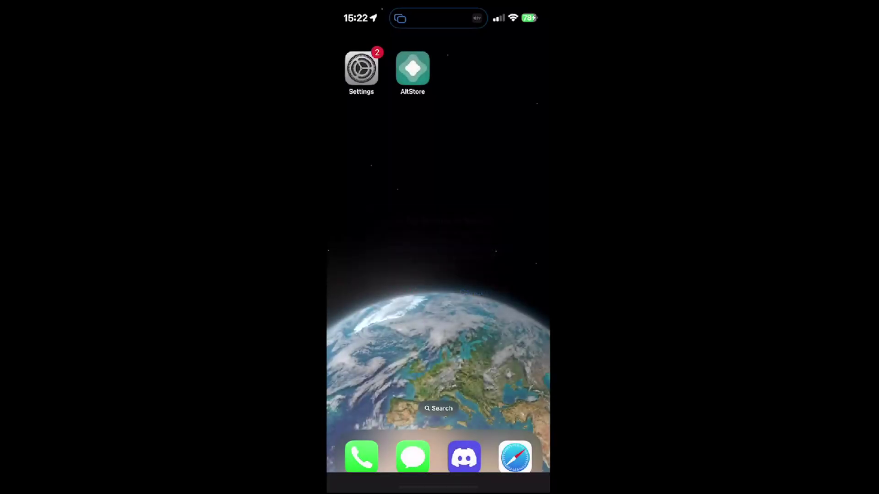
Step: Enter the device passcode, allow AltStore local network access, and view My Apps
{"action": "type", "text": "1234"}
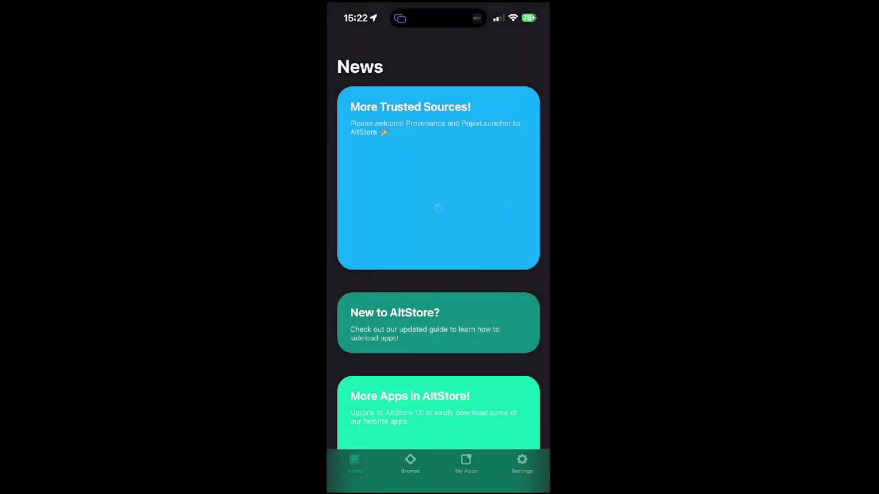
{"action": "left_click", "coordinate": [473, 291]}
{"action": "left_click", "coordinate": [466, 463]}
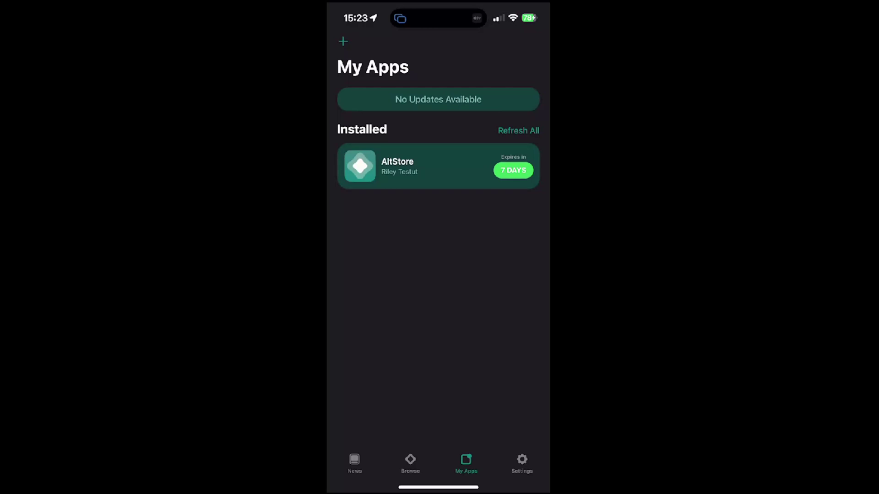
Step: Sign in with an Apple ID from AltStore's settings, then return to the home screen
{"action": "left_click", "coordinate": [521, 463]}
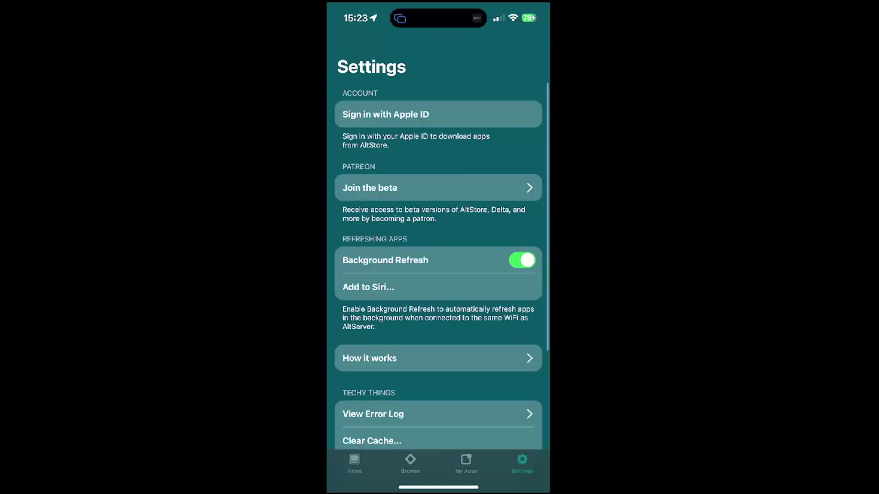
{"action": "scroll", "coordinate": [438, 248], "scroll_direction": "down", "scroll_amount": 2}
{"action": "left_click", "coordinate": [438, 69]}
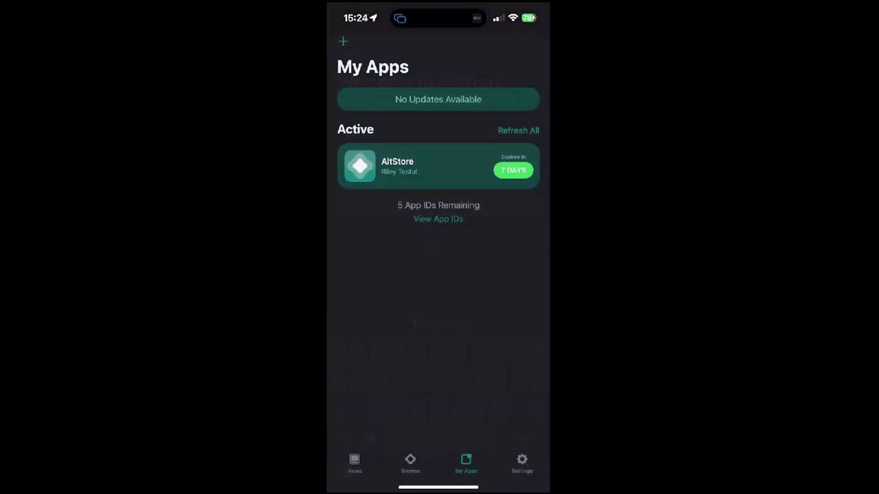
{"action": "left_click_drag", "start_coordinate": [438, 488], "coordinate": [438, 321]}
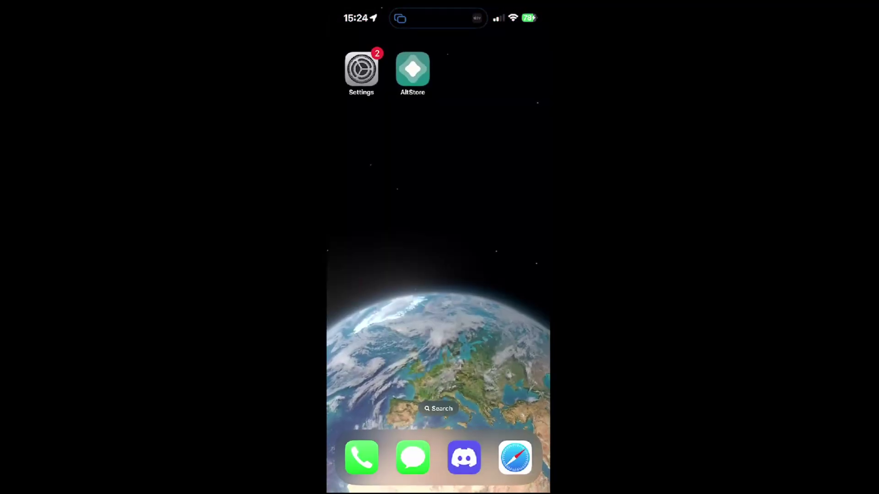
Step: Go to the DolphiniOS Beta page and download the 4.0.0b7 (15) IPA as Non-Jailbroken.ipa
{"action": "left_click", "coordinate": [514, 455]}
{"action": "scroll", "coordinate": [438, 229], "scroll_direction": "down", "scroll_amount": 3}
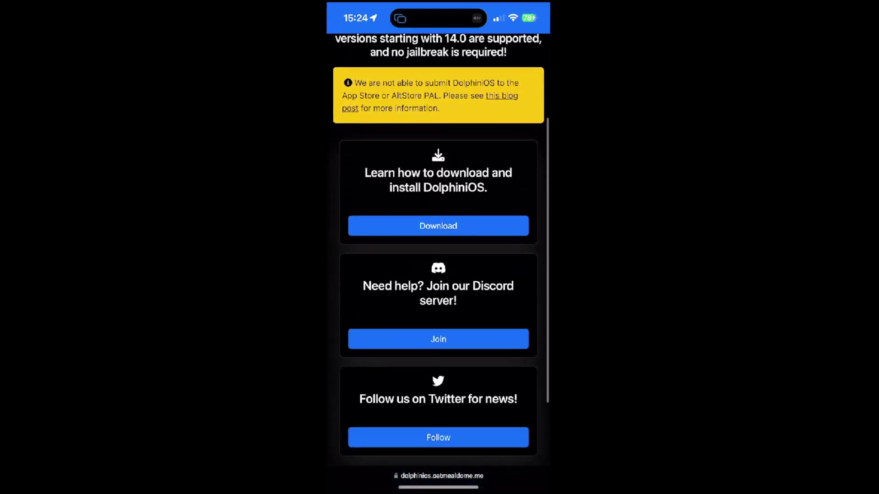
{"action": "scroll", "coordinate": [438, 229], "scroll_direction": "up", "scroll_amount": 3}
{"action": "left_click", "coordinate": [529, 50]}
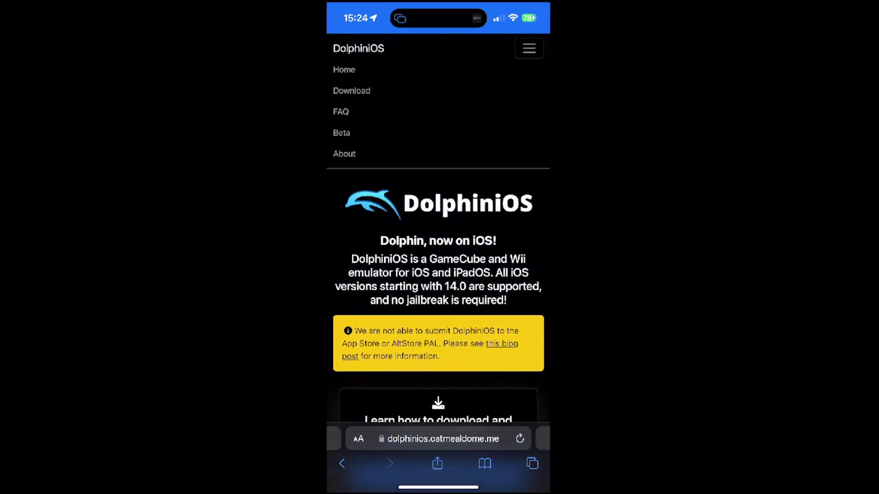
{"action": "left_click", "coordinate": [341, 133]}
{"action": "scroll", "coordinate": [438, 275], "scroll_direction": "down", "scroll_amount": 10}
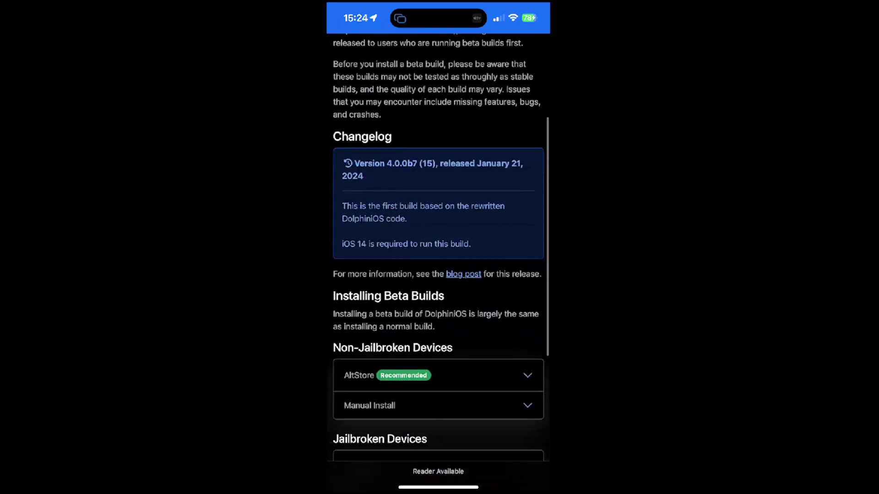
{"action": "left_click", "coordinate": [369, 271]}
{"action": "left_click", "coordinate": [403, 331]}
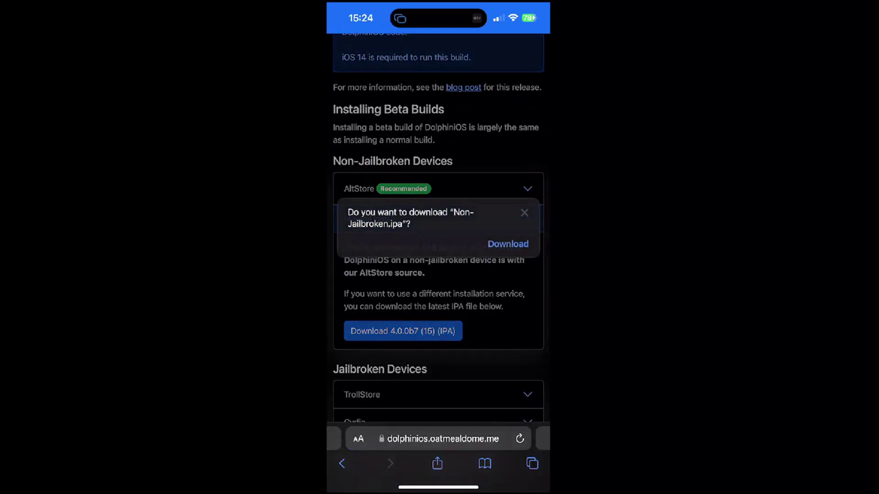
{"action": "left_click", "coordinate": [508, 244]}
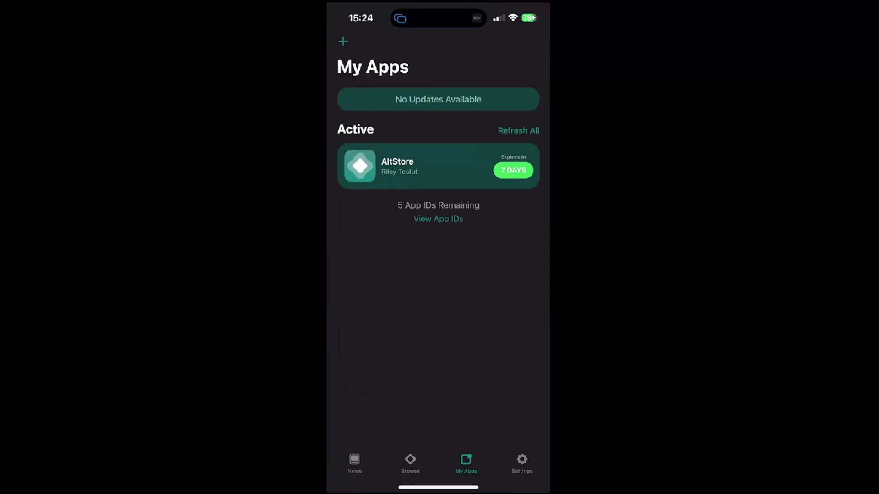
Step: Sideload DolphiniOS by adding Non-Jailbroken 4.ipa from Files in AltStore's My Apps
{"action": "left_click", "coordinate": [343, 42]}
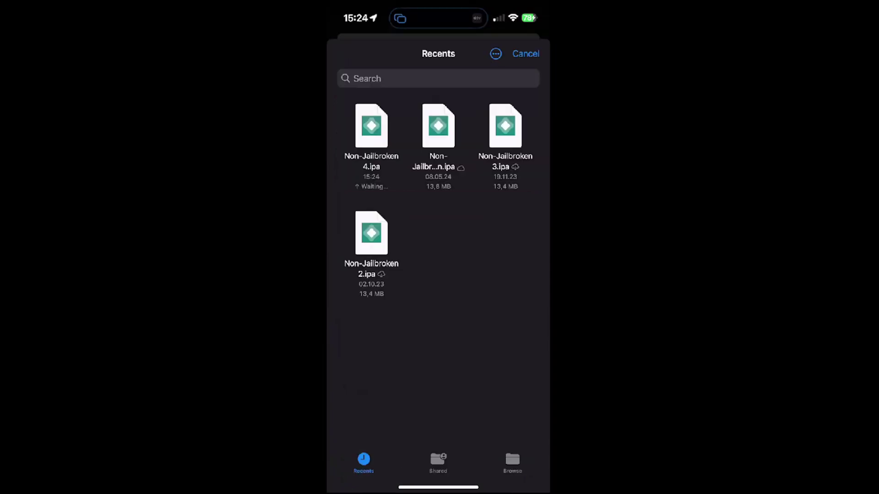
{"action": "left_click", "coordinate": [371, 126]}
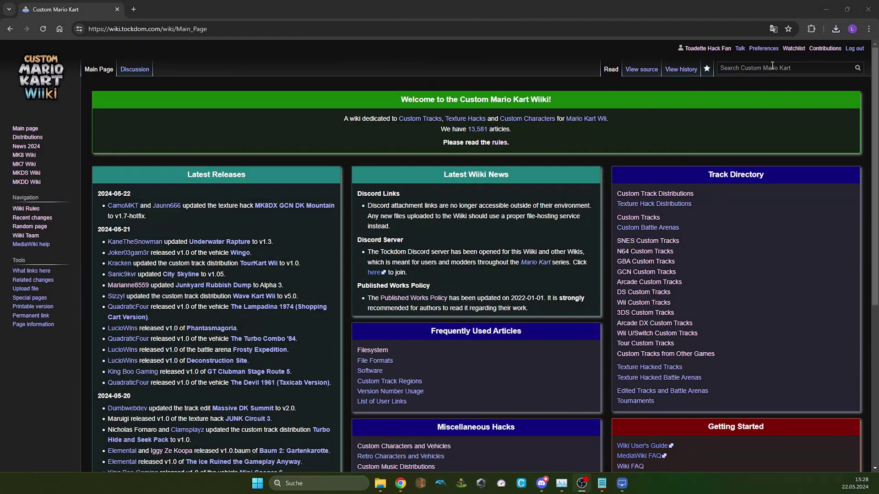
Step: Search the wiki for 'Insane Kart Wi' and follow the page's OneDrive ISO Patcher link
{"action": "left_click", "coordinate": [749, 69]}
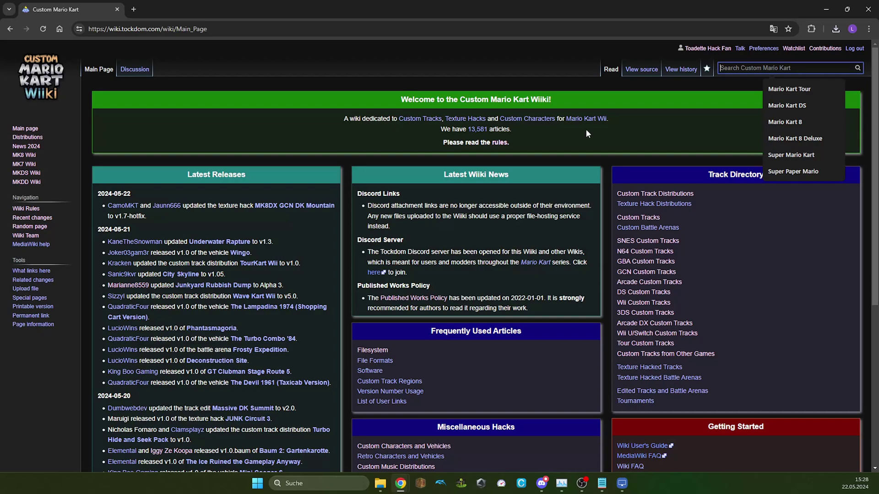
{"action": "type", "text": "Insane Ka"}
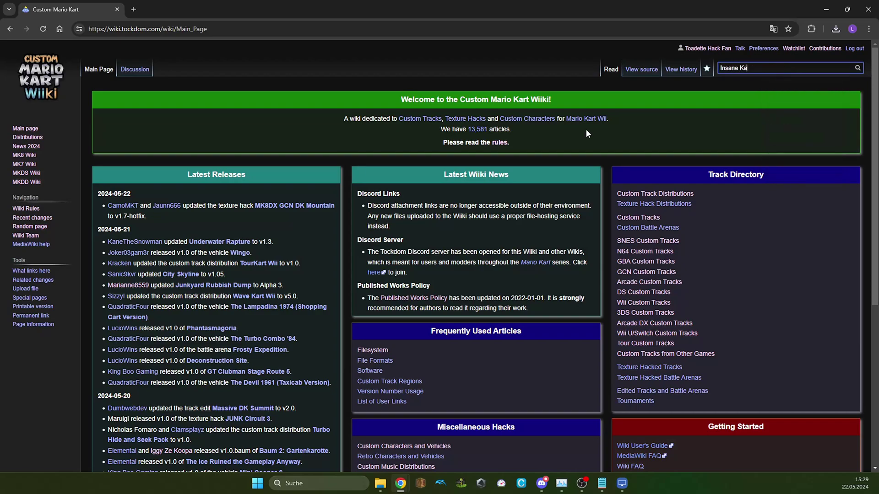
{"action": "type", "text": "rt Wii"}
{"action": "key", "text": "Return"}
{"action": "scroll", "coordinate": [824, 308], "scroll_direction": "down", "scroll_amount": 1}
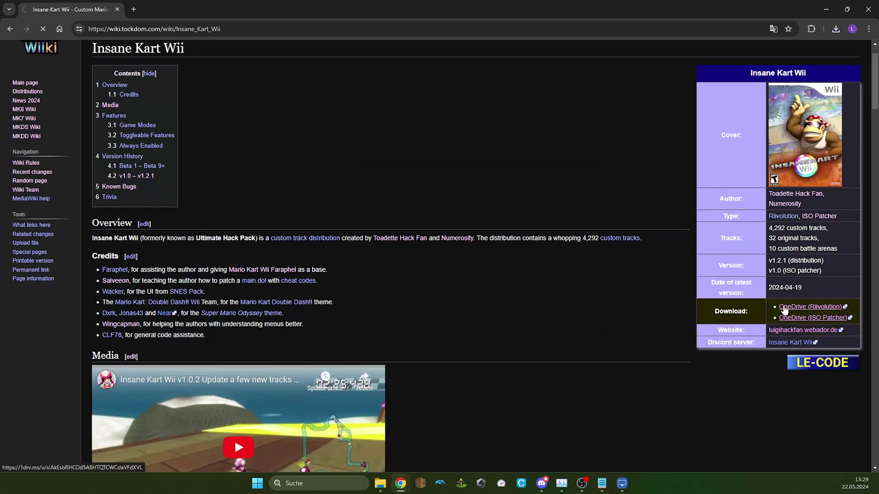
{"action": "left_click", "coordinate": [797, 320]}
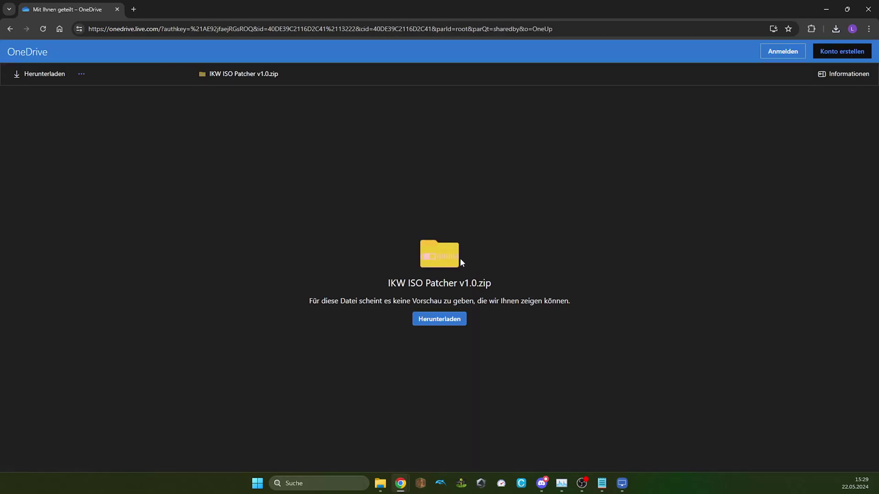
Step: Download IKW ISO Patcher v1.0.zip and select all six items in its ISO Patcher folder
{"action": "left_click", "coordinate": [448, 319]}
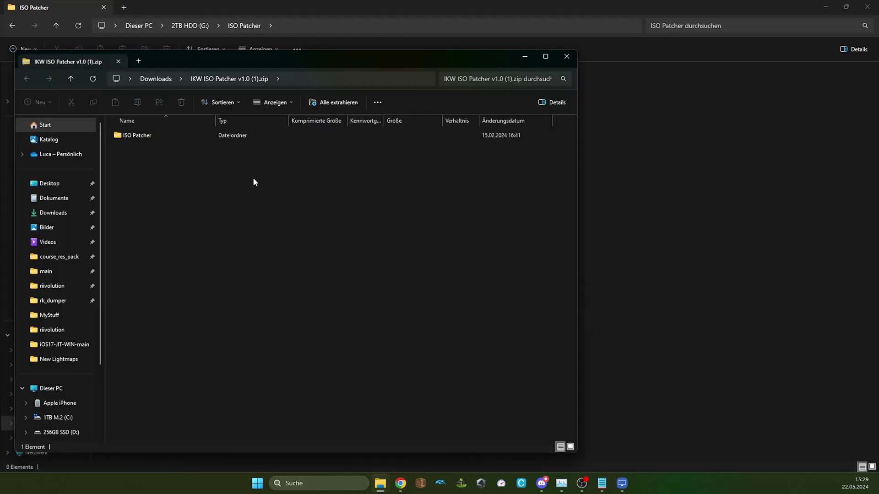
{"action": "double_click", "coordinate": [164, 139]}
{"action": "key", "text": "ctrl+a"}
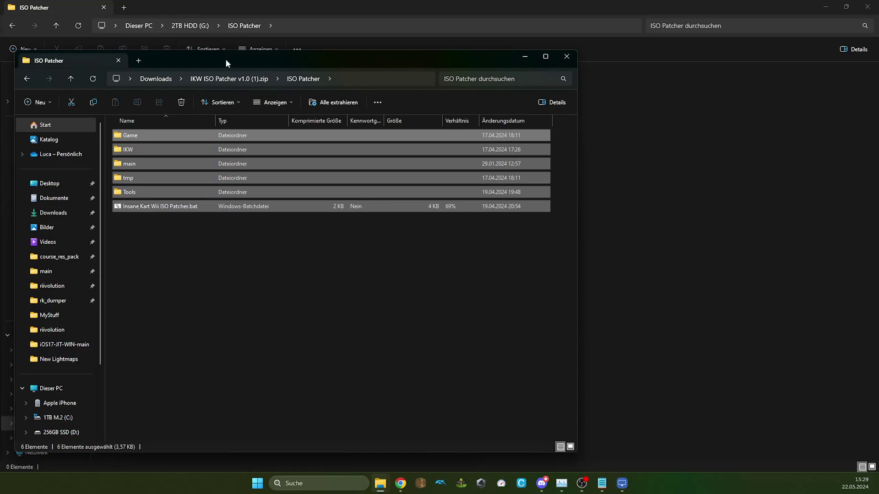
Step: Paste the patcher files into G:\ISO Patcher and copy the IKW folder in as well
{"action": "left_click_drag", "start_coordinate": [228, 60], "coordinate": [172, 129]}
{"action": "left_click", "coordinate": [566, 214]}
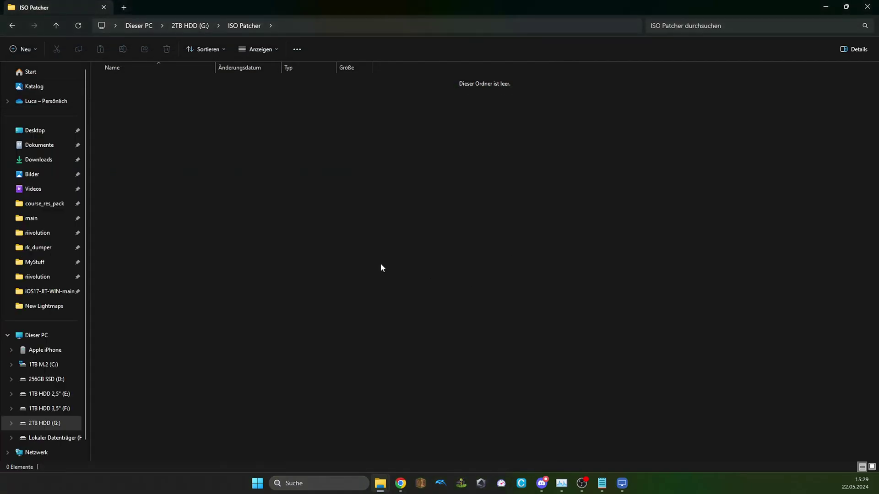
{"action": "key", "text": "ctrl+v"}
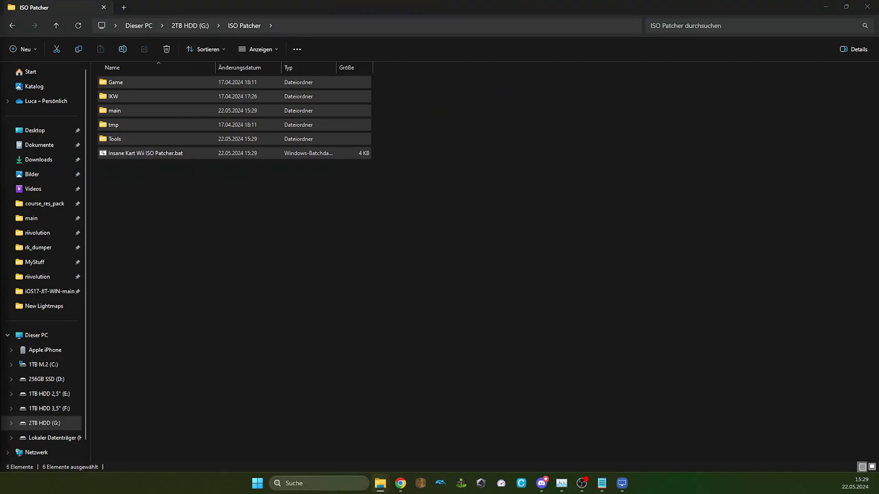
{"action": "left_click", "coordinate": [296, 263]}
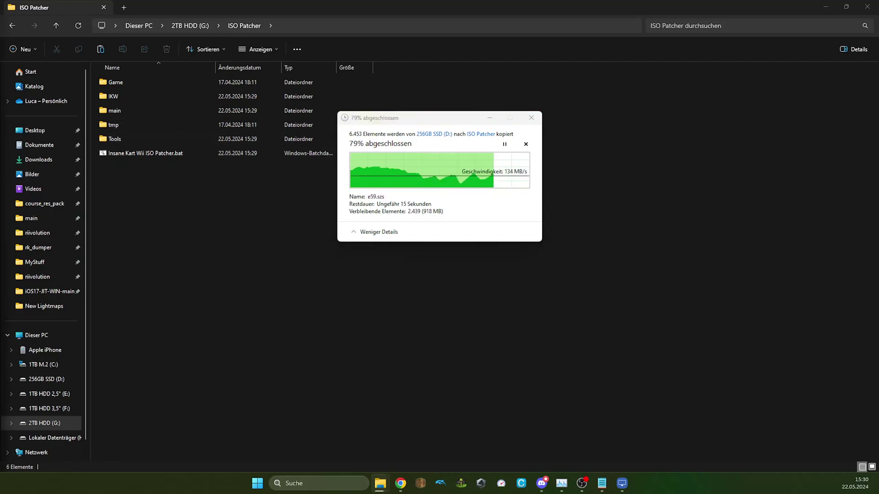
{"action": "left_click_drag", "start_coordinate": [0, 128], "coordinate": [155, 140]}
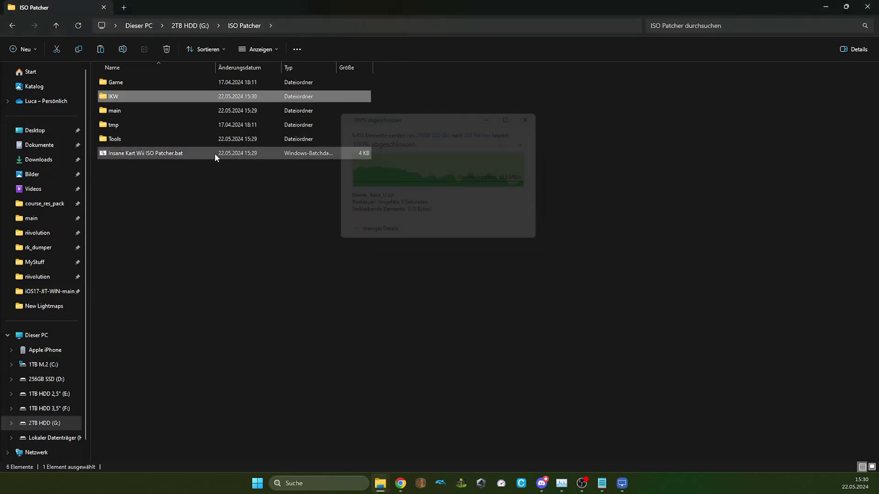
Step: Run Insane Kart Wii ISO Patcher.bat despite the security warning and continue past its welcome message
{"action": "double_click", "coordinate": [215, 153]}
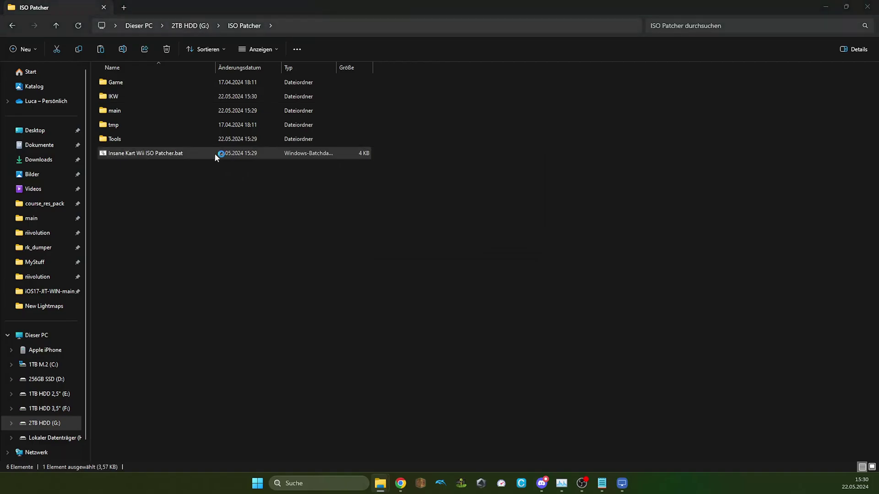
{"action": "left_click", "coordinate": [339, 194]}
{"action": "left_click", "coordinate": [442, 323]}
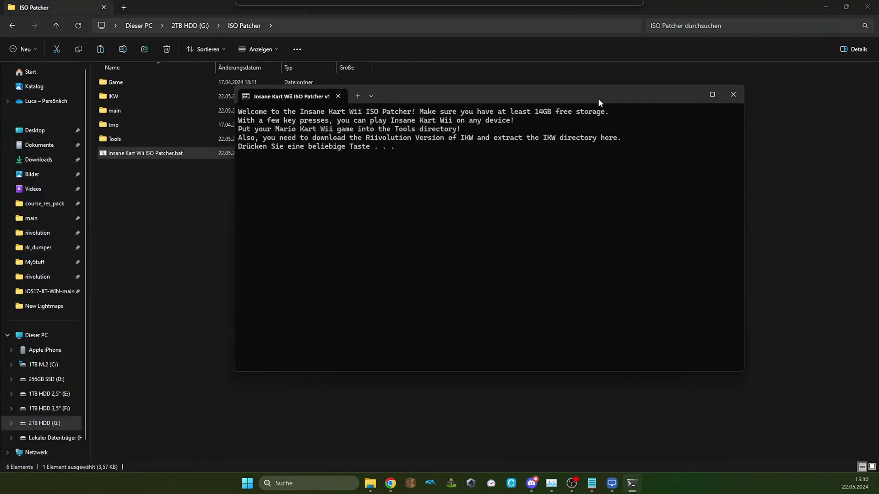
{"action": "left_click_drag", "start_coordinate": [599, 100], "coordinate": [609, 96]}
{"action": "key", "text": "Return"}
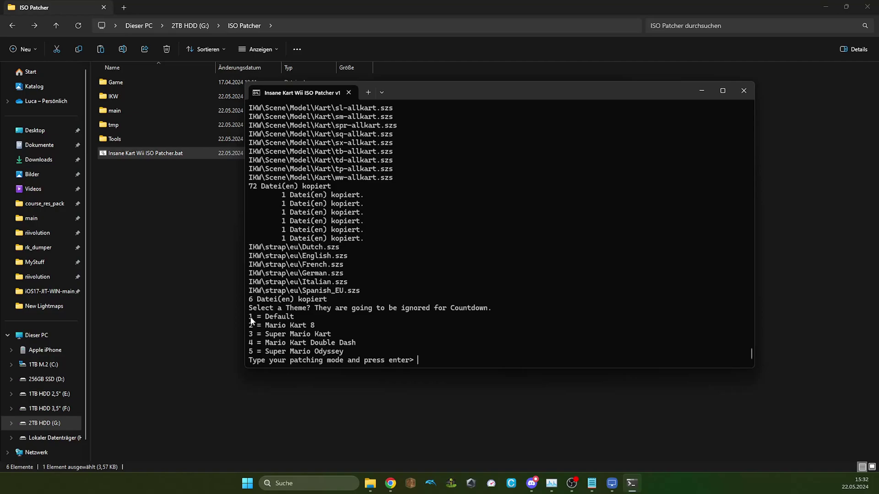
Step: Enter theme 4 (Mario Kart Double Dash) at the patching prompt so wit starts building Insane Kart Wii.wbfs
{"action": "left_click_drag", "start_coordinate": [251, 320], "coordinate": [295, 321]}
{"action": "left_click", "coordinate": [388, 360]}
{"action": "type", "text": "5"}
{"action": "key", "text": "BackSpace"}
{"action": "type", "text": "4"}
{"action": "key", "text": "Return"}
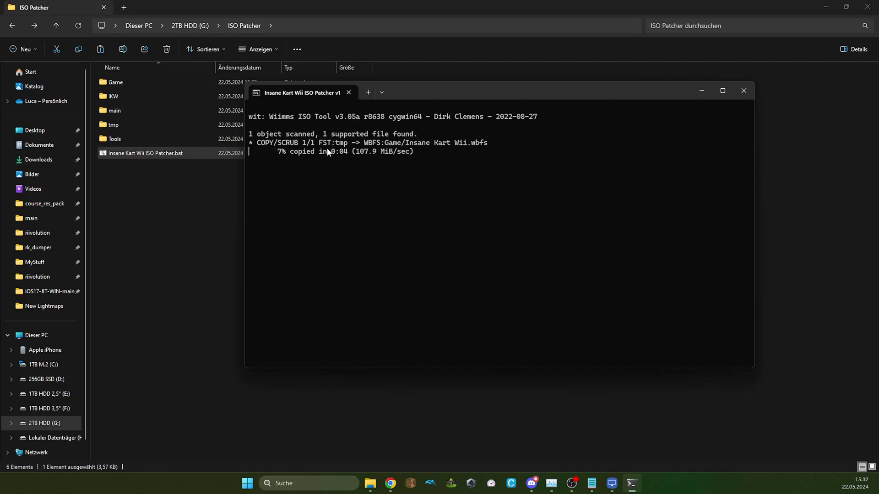
{"action": "left_click_drag", "start_coordinate": [423, 91], "coordinate": [490, 86]}
{"action": "left_click_drag", "start_coordinate": [530, 147], "coordinate": [519, 149]}
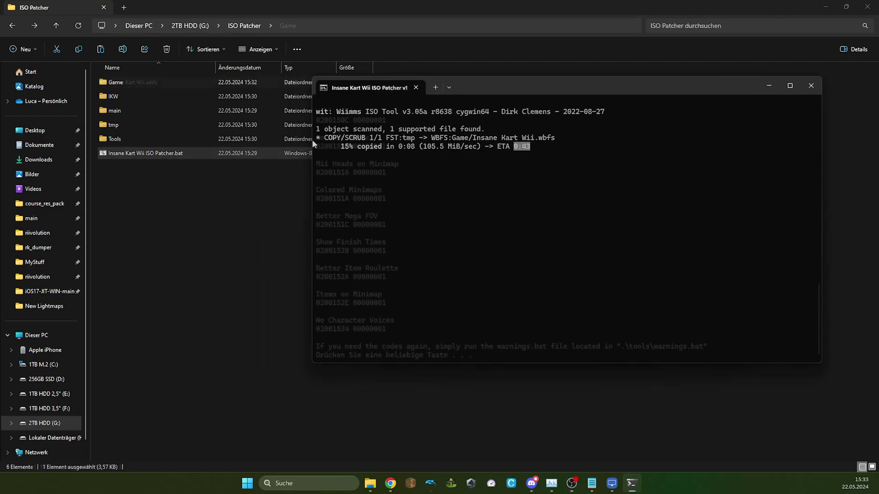
Step: Open the Game folder, then select the printed AR codes from Default to Items on Minimap
{"action": "double_click", "coordinate": [115, 83]}
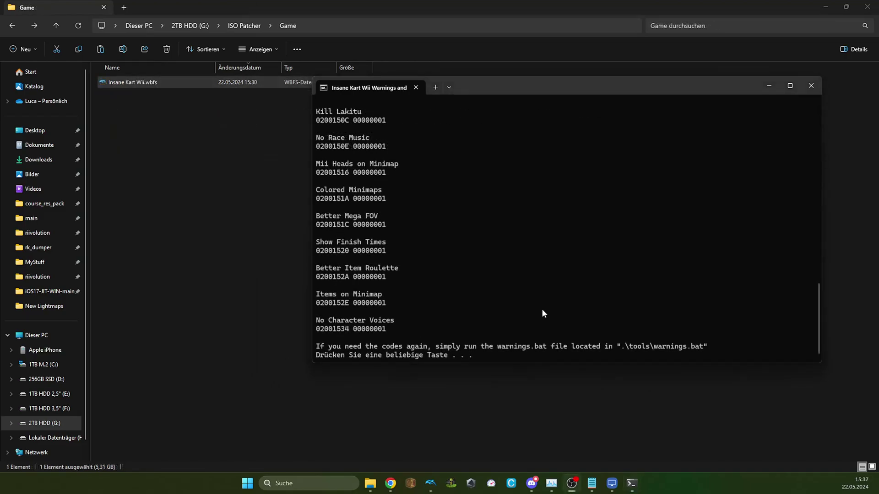
{"action": "scroll", "coordinate": [490, 307], "scroll_direction": "up", "scroll_amount": 15}
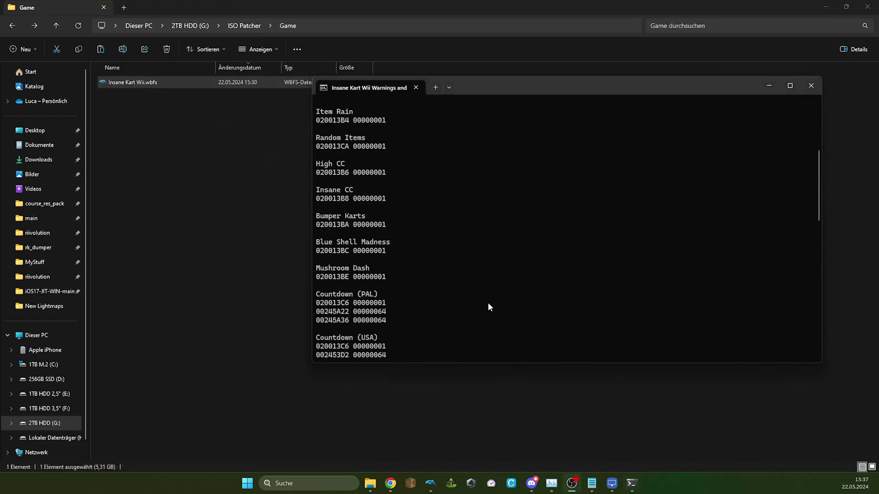
{"action": "scroll", "coordinate": [489, 306], "scroll_direction": "up", "scroll_amount": 5}
{"action": "scroll", "coordinate": [488, 305], "scroll_direction": "down", "scroll_amount": 19}
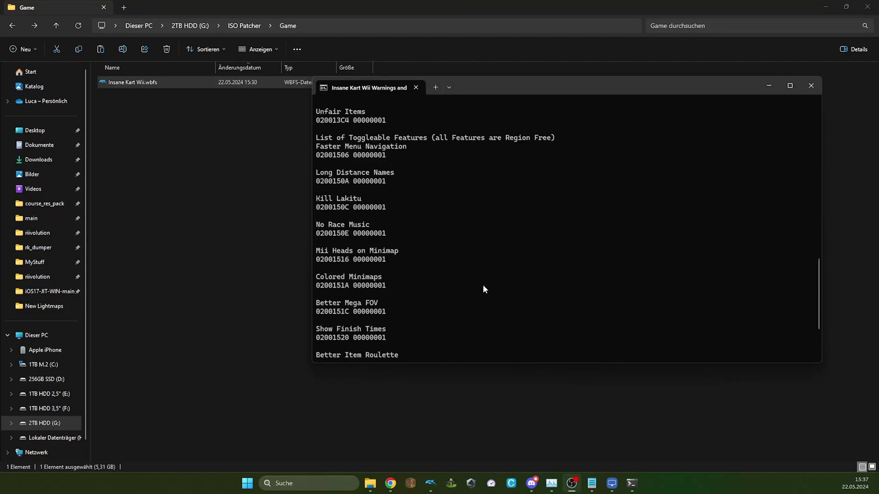
{"action": "scroll", "coordinate": [483, 286], "scroll_direction": "down", "scroll_amount": 4}
{"action": "scroll", "coordinate": [472, 287], "scroll_direction": "up", "scroll_amount": 14}
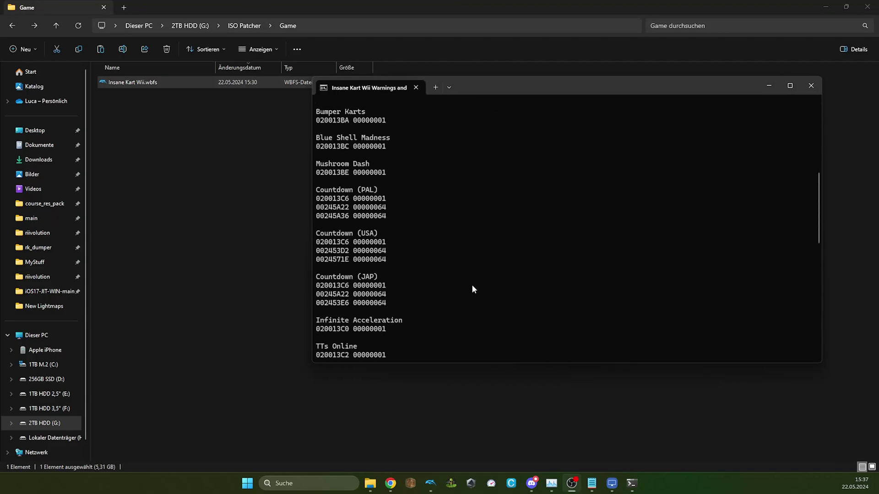
{"action": "scroll", "coordinate": [471, 284], "scroll_direction": "up", "scroll_amount": 10}
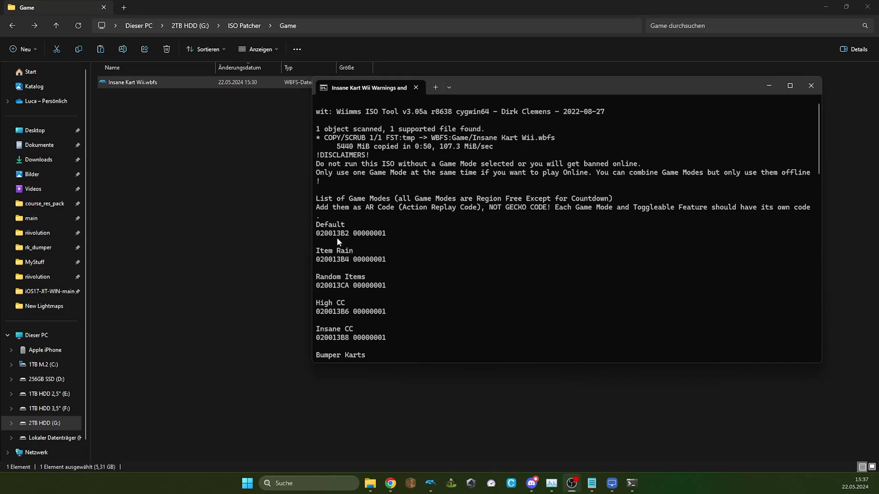
{"action": "left_click_drag", "start_coordinate": [313, 225], "coordinate": [389, 330]}
{"action": "scroll", "coordinate": [377, 275], "scroll_direction": "down", "scroll_amount": 10}
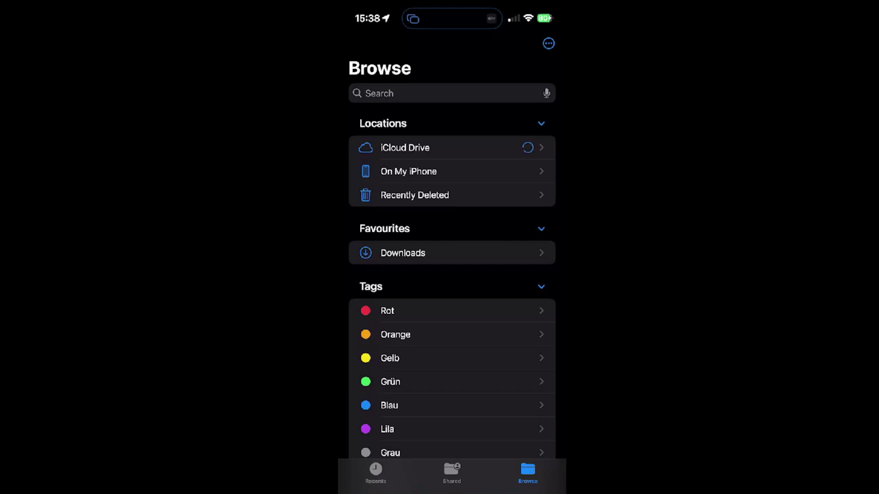
Step: Browse On My iPhone > DolphiniOS, checking GameSettings and Software, and open the Wii folder
{"action": "left_click", "coordinate": [408, 172]}
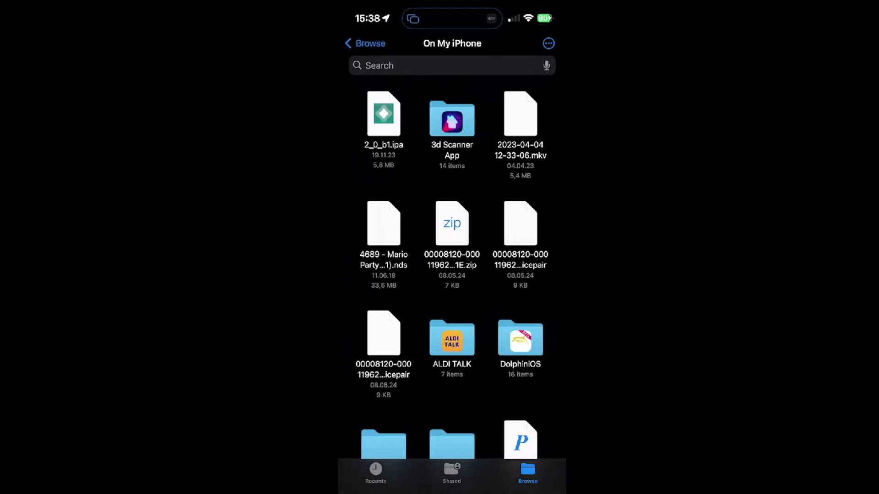
{"action": "left_click", "coordinate": [521, 339]}
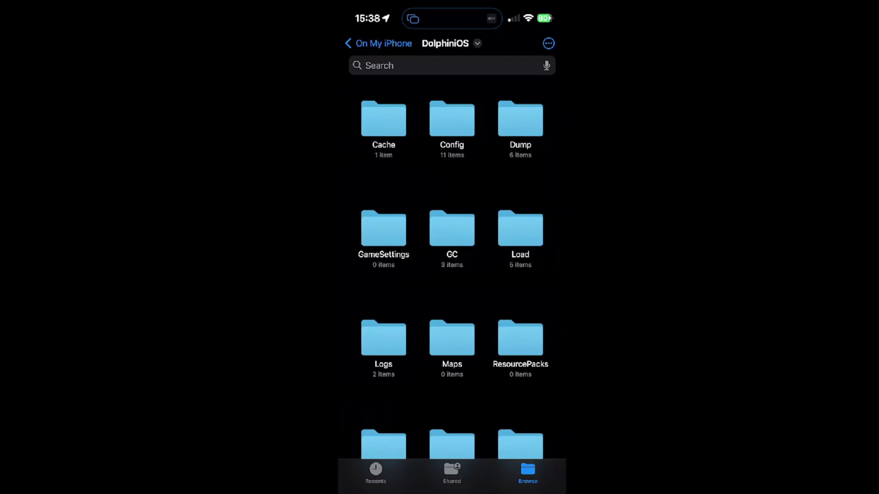
{"action": "scroll", "coordinate": [451, 262], "scroll_direction": "down", "scroll_amount": 1}
{"action": "left_click", "coordinate": [386, 309]}
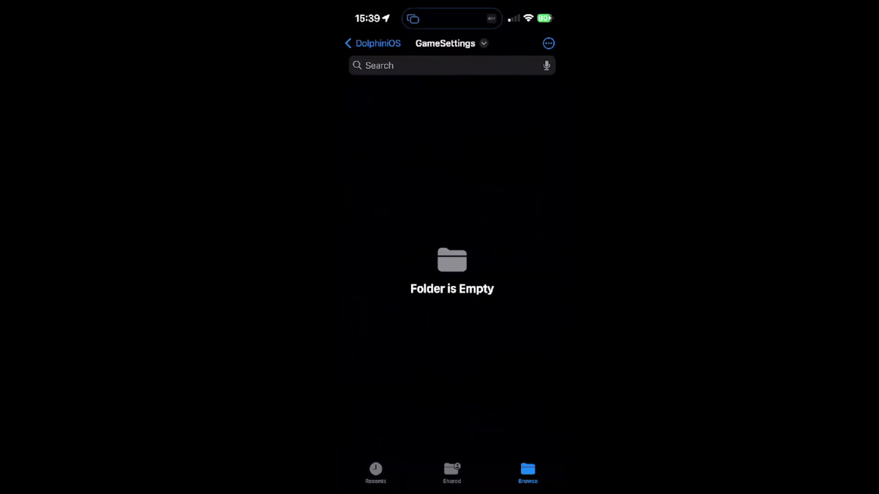
{"action": "left_click", "coordinate": [373, 43]}
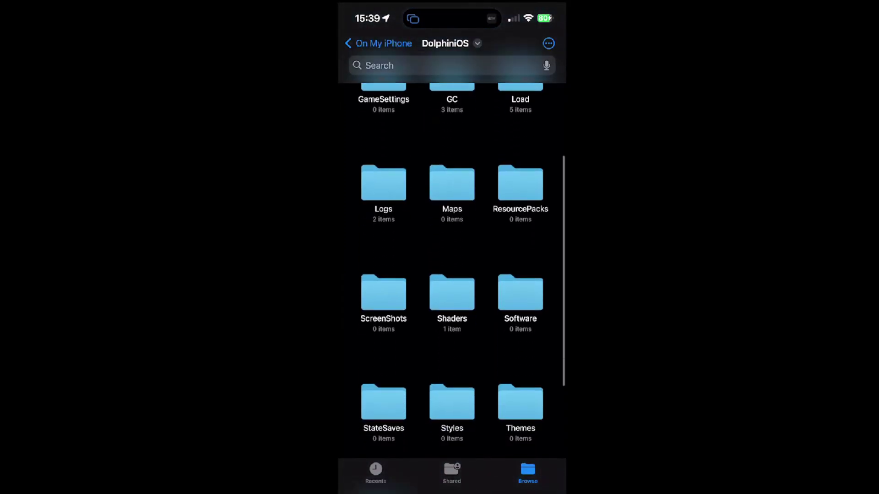
{"action": "scroll", "coordinate": [451, 274], "scroll_direction": "down", "scroll_amount": 3}
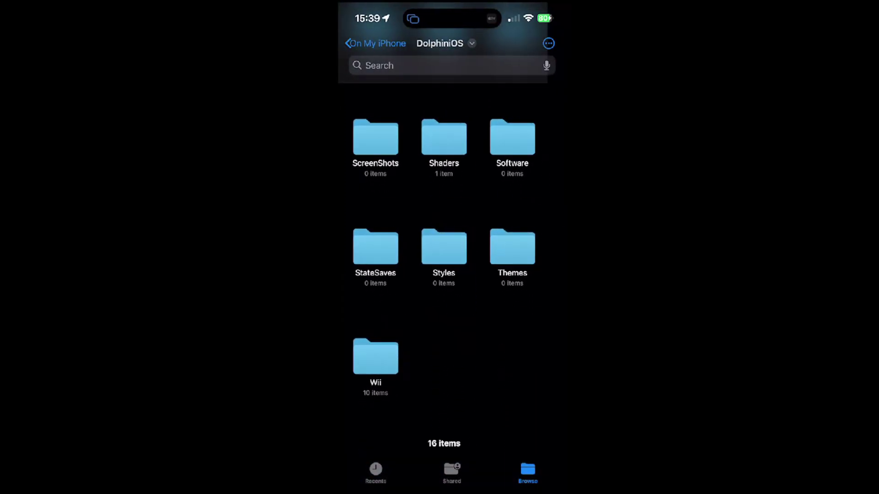
{"action": "left_click", "coordinate": [521, 137]}
{"action": "left_click", "coordinate": [373, 43]}
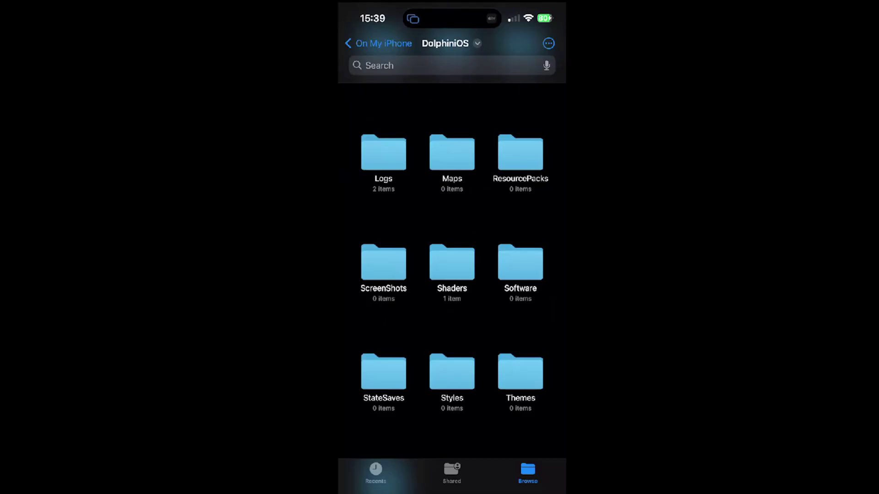
{"action": "scroll", "coordinate": [452, 265], "scroll_direction": "down", "scroll_amount": 3}
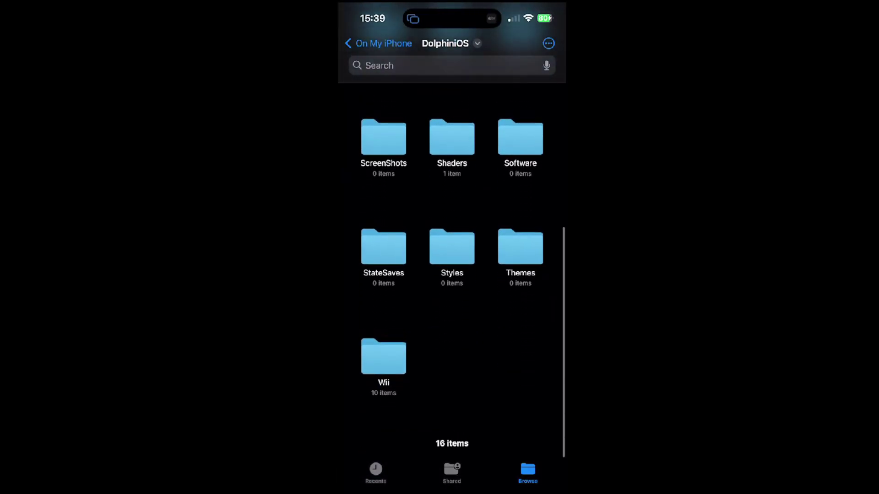
{"action": "left_click", "coordinate": [384, 357]}
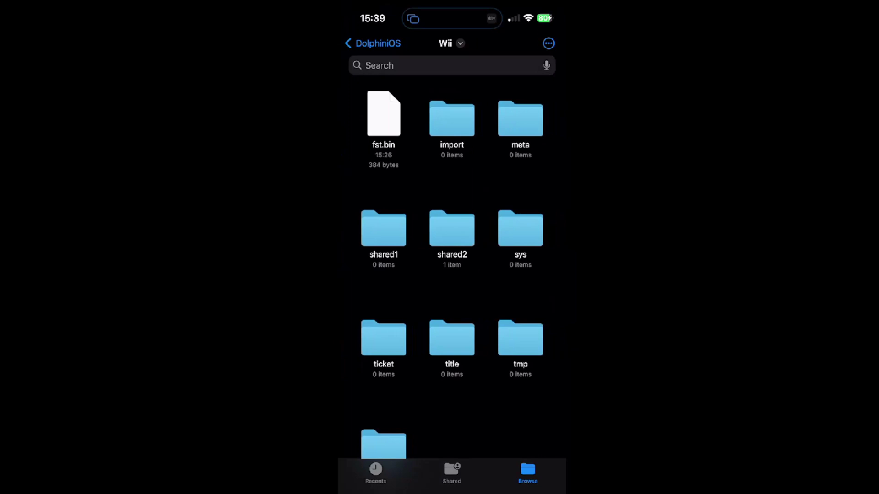
Step: Return from the Wii folder to the DolphiniOS folder
{"action": "left_click", "coordinate": [373, 43]}
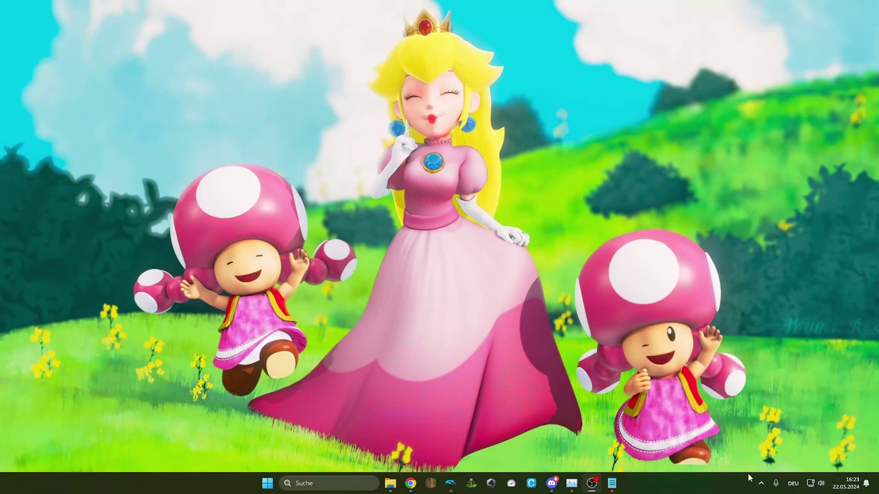
Step: From the AltServer tray icon, choose Enable JIT > iPhone > DolphiniOS
{"action": "left_click", "coordinate": [762, 484]}
{"action": "left_click", "coordinate": [732, 438]}
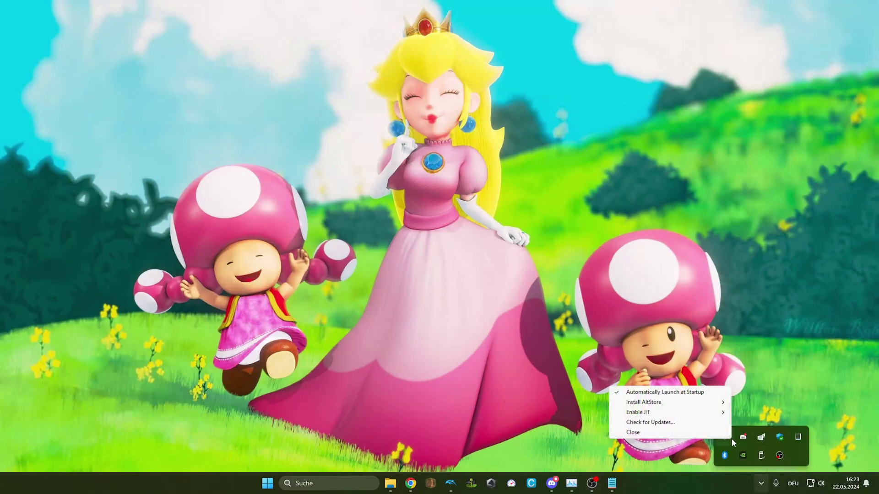
{"action": "mouse_move", "coordinate": [664, 414]}
{"action": "mouse_move", "coordinate": [740, 415]}
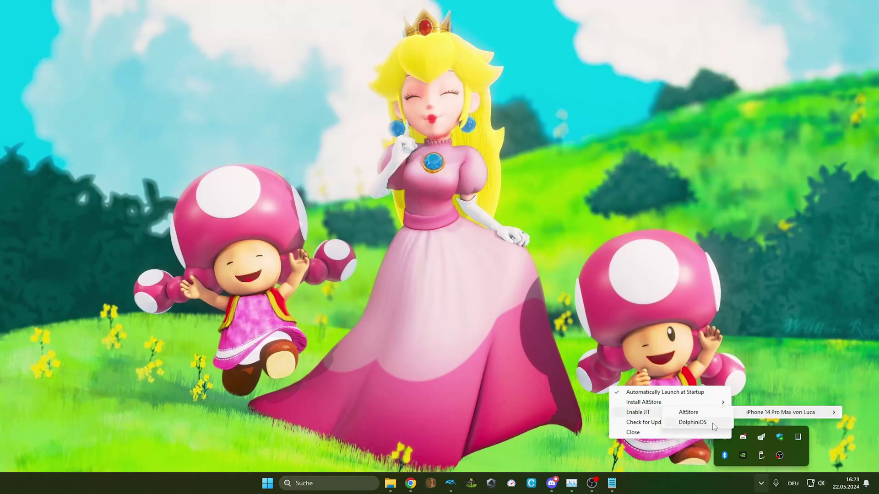
{"action": "left_click", "coordinate": [712, 423]}
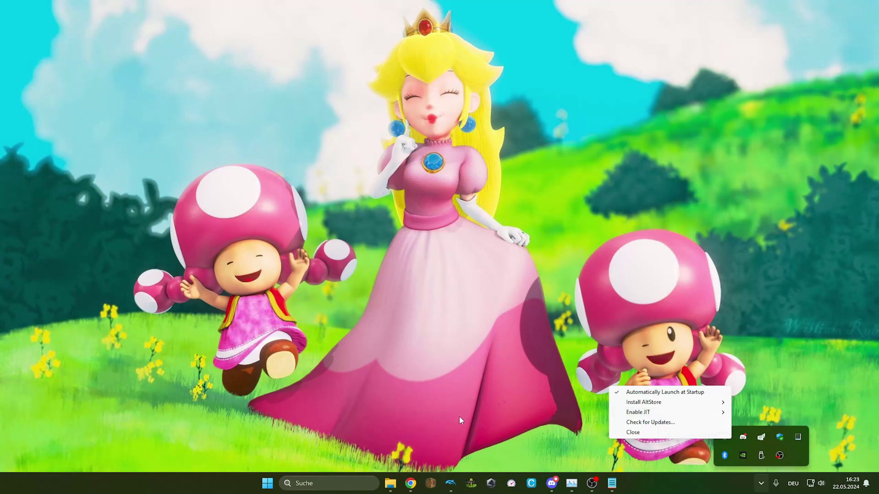
Step: Download the Python 3.12.3 Windows installer from python.org, run it, and cancel its Modify Setup
{"action": "left_click", "coordinate": [410, 492]}
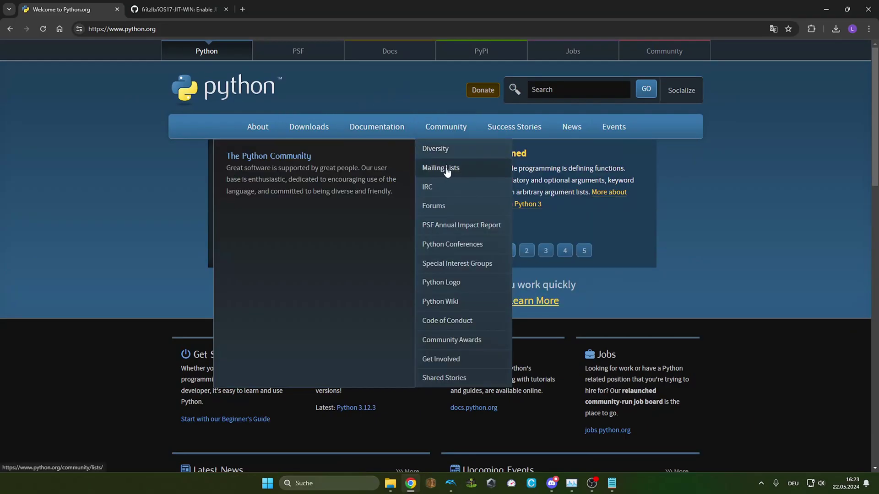
{"action": "mouse_move", "coordinate": [309, 128]}
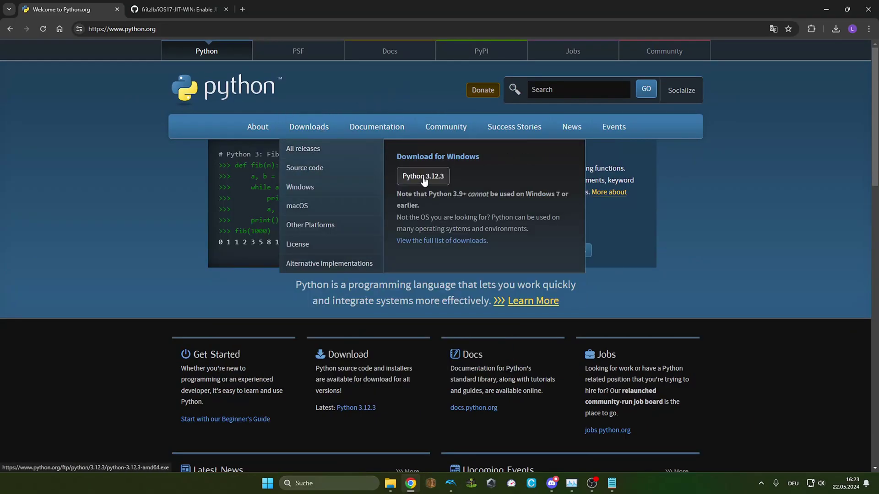
{"action": "left_click", "coordinate": [424, 180]}
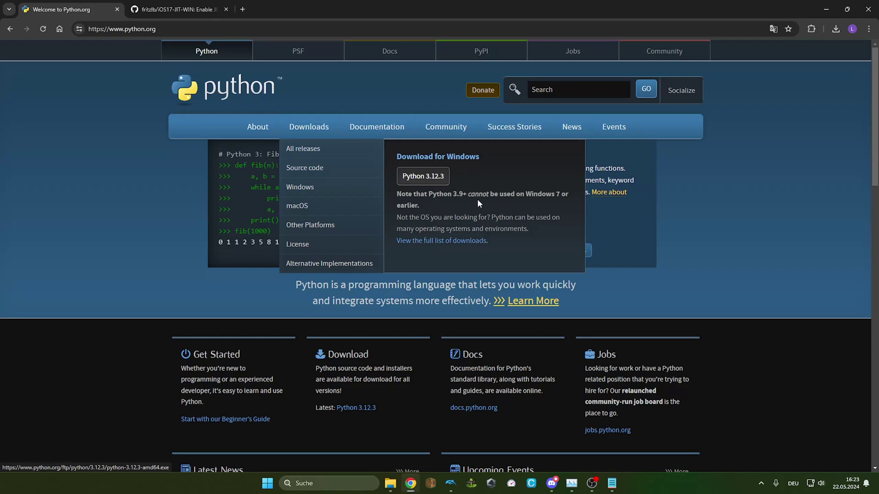
{"action": "left_click", "coordinate": [833, 31]}
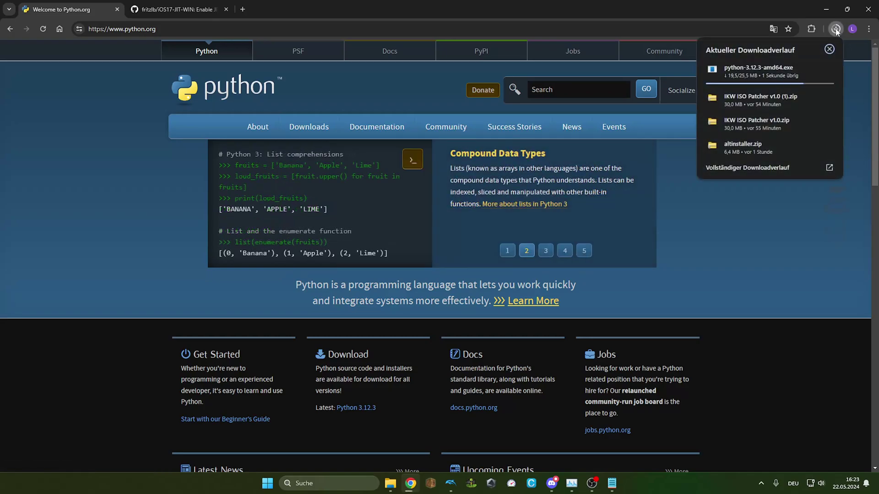
{"action": "left_click", "coordinate": [760, 72]}
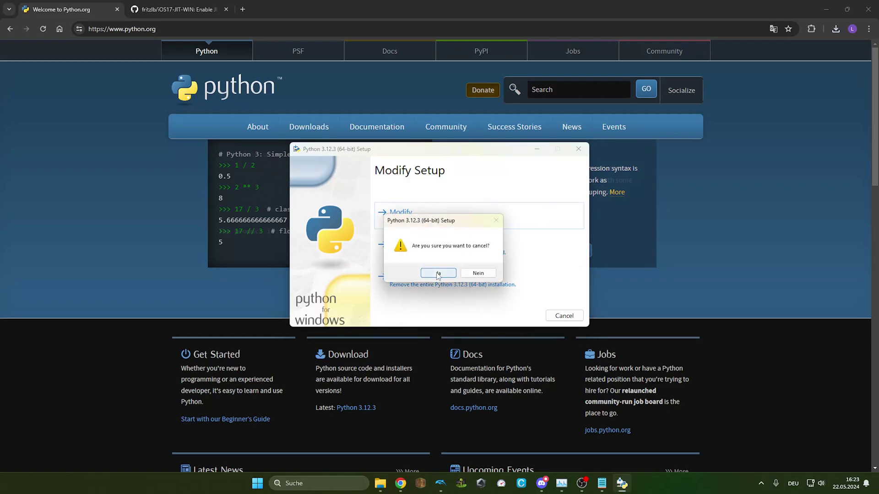
{"action": "left_click", "coordinate": [438, 272]}
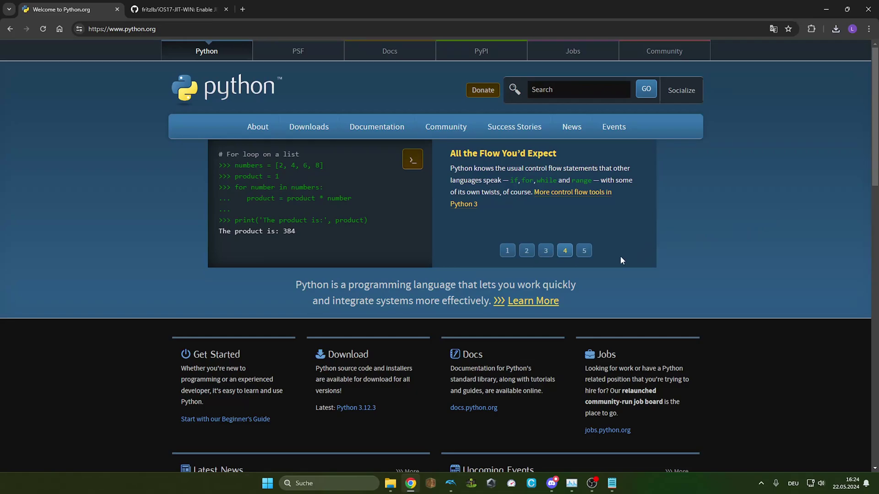
Step: Download the fritzlb/iOS17-JIT-WIN repository from GitHub via Code > Download ZIP
{"action": "left_click", "coordinate": [182, 4]}
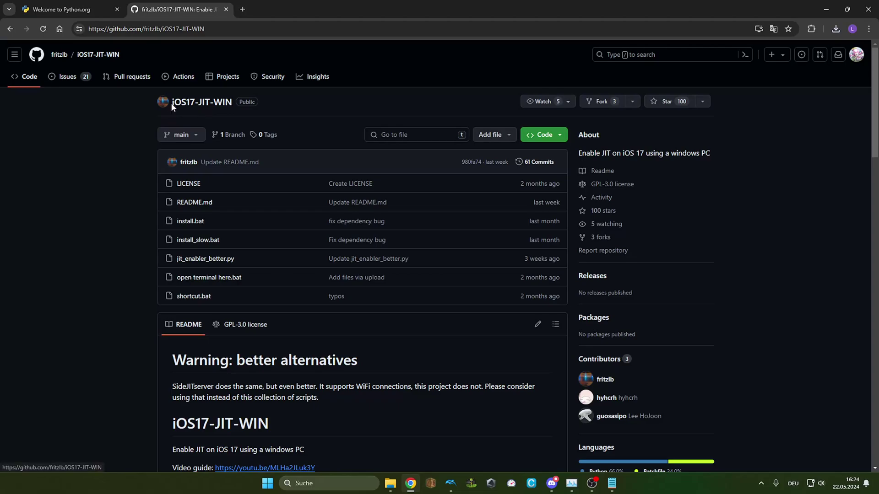
{"action": "left_click_drag", "start_coordinate": [172, 101], "coordinate": [236, 108]}
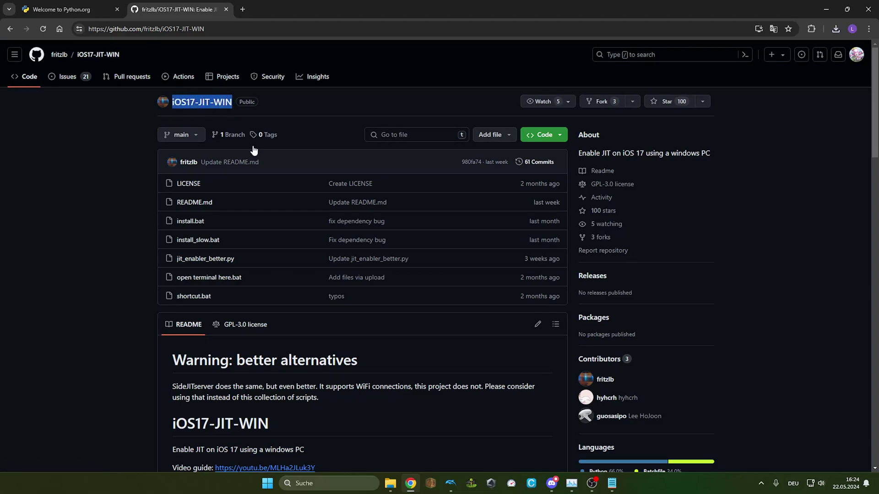
{"action": "left_click", "coordinate": [542, 136]}
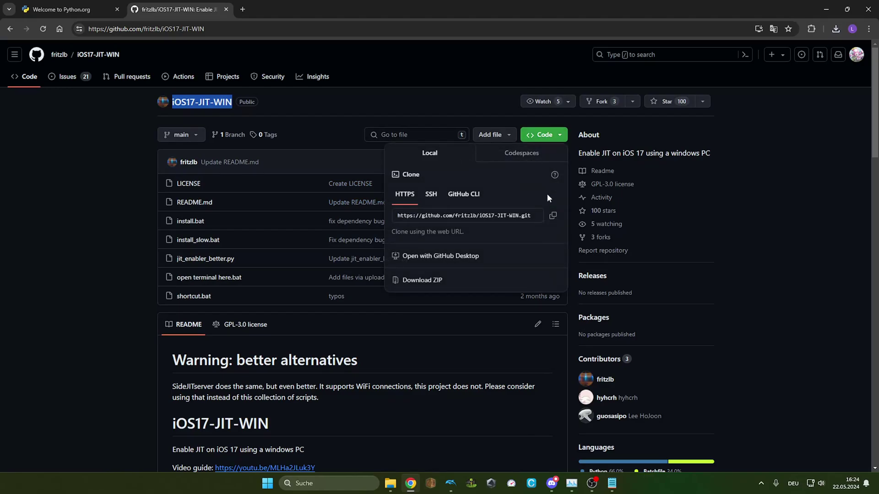
{"action": "left_click", "coordinate": [492, 286]}
Step: Copy all seven files from the iOS17-JIT-WIN-main ZIP folder into G:\JIT Enabler
{"action": "key", "text": "alt+Tab"}
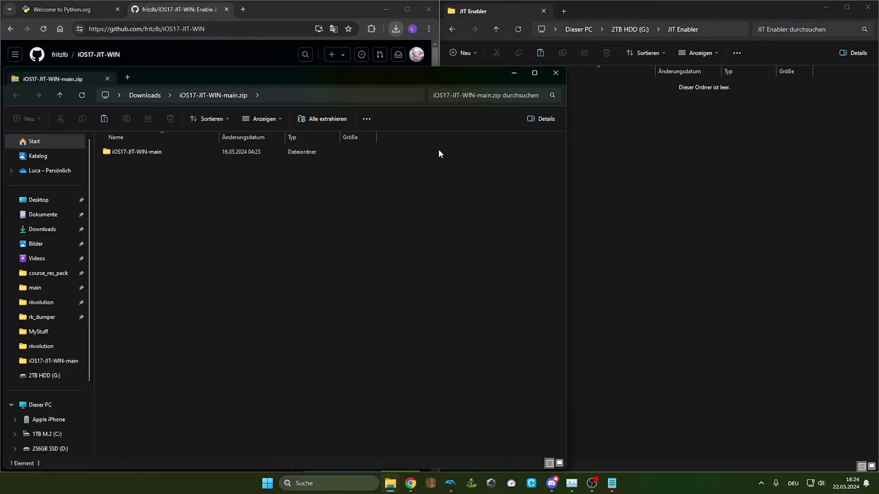
{"action": "double_click", "coordinate": [133, 153]}
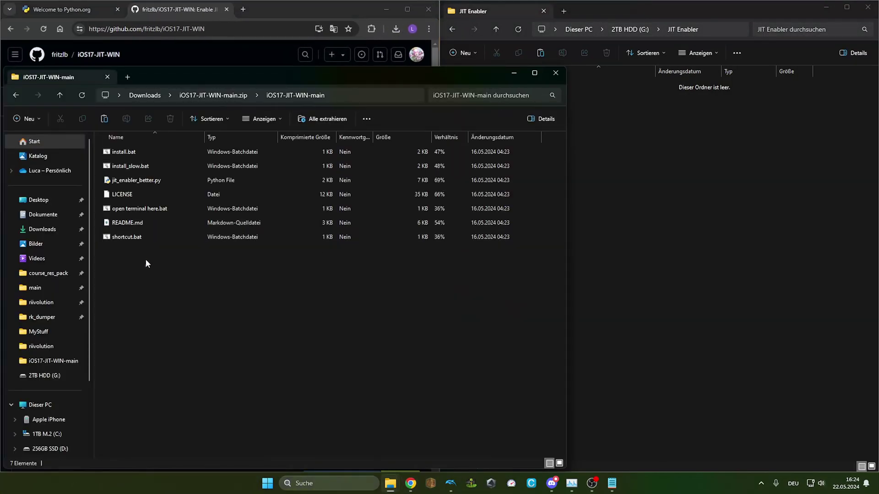
{"action": "key", "text": "ctrl+a"}
{"action": "left_click", "coordinate": [681, 314]}
{"action": "key", "text": "ctrl+v"}
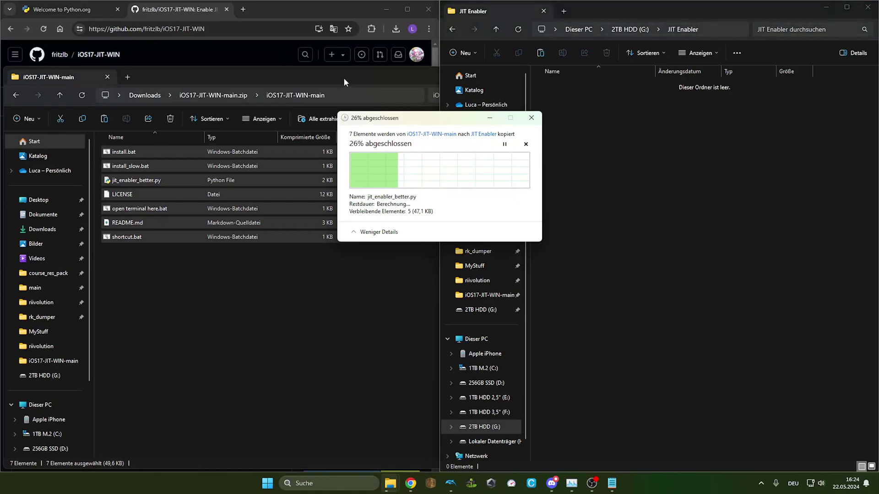
{"action": "key", "text": "alt+F4"}
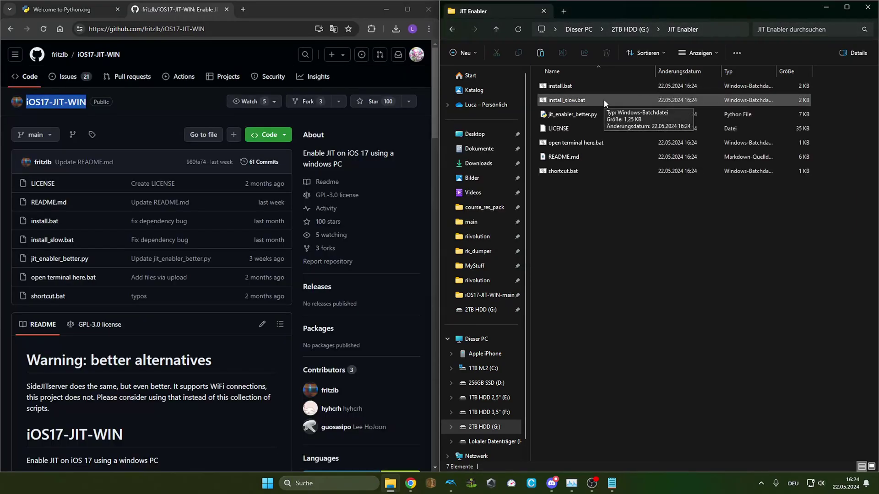
Step: Run install_slow.bat despite the SmartScreen warning and answer Nein to the reboot prompt
{"action": "double_click", "coordinate": [603, 100]}
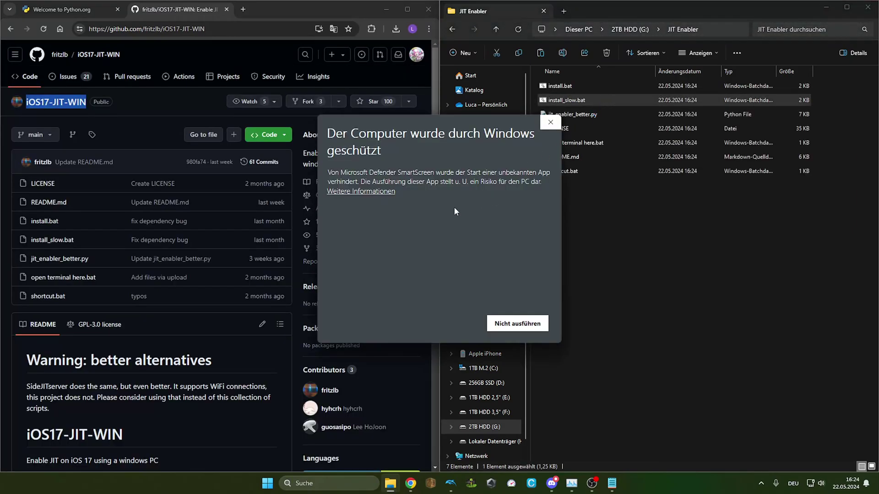
{"action": "left_click", "coordinate": [382, 192]}
{"action": "left_click", "coordinate": [451, 323]}
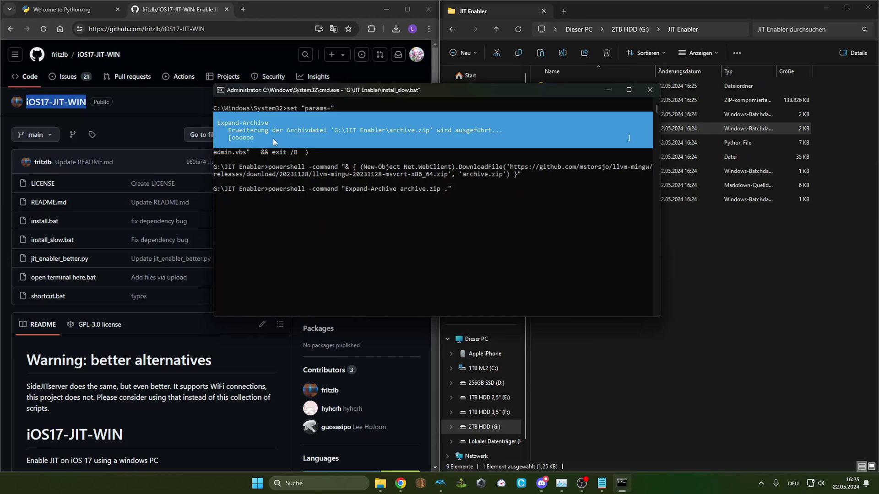
{"action": "left_click_drag", "start_coordinate": [409, 90], "coordinate": [370, 121]}
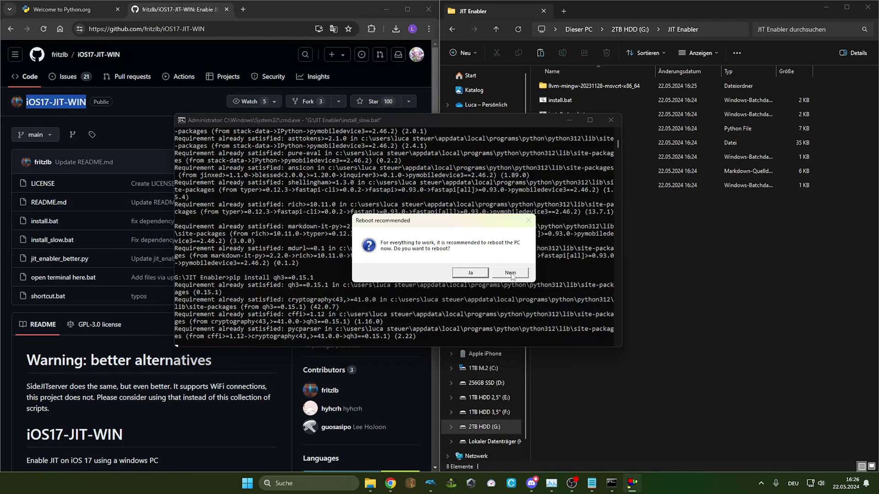
{"action": "left_click", "coordinate": [510, 273]}
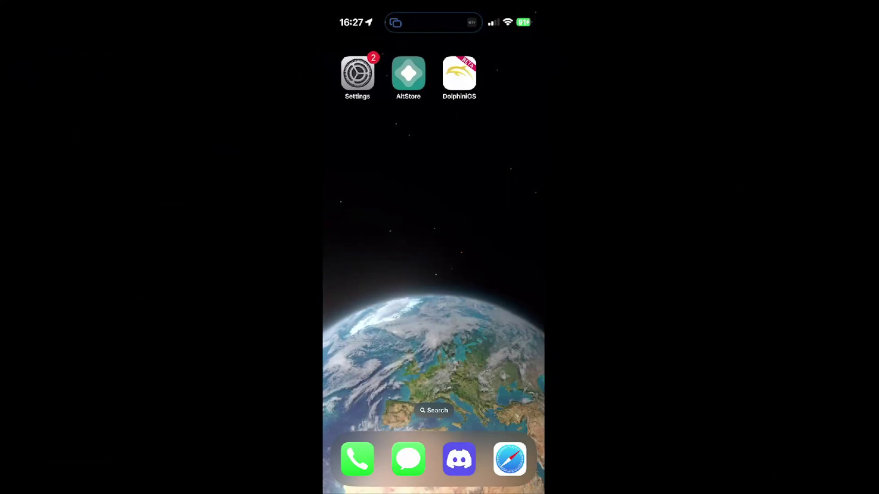
Step: Launch AltStore from the iPhone home screen
{"action": "left_click", "coordinate": [408, 73]}
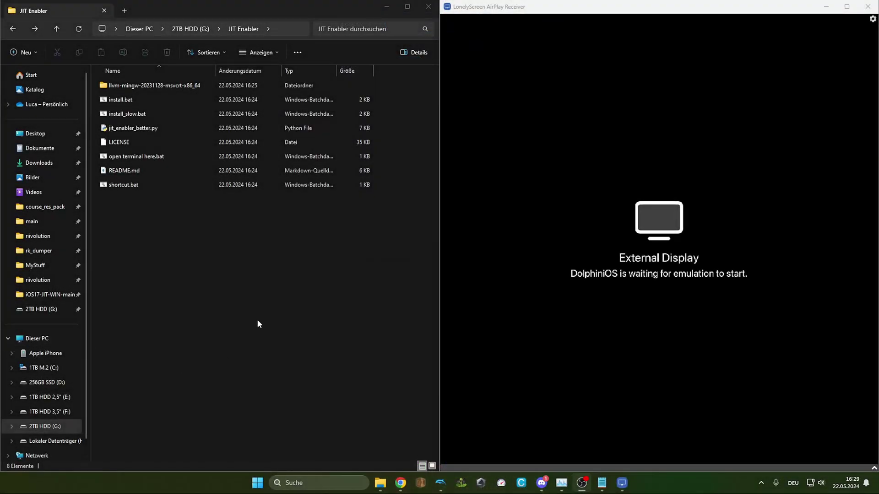
Step: Open a terminal in G:\JIT Enabler and run python3 jit_enabler_better.py with the DolphiniOS bundle ID
{"action": "left_click", "coordinate": [300, 158]}
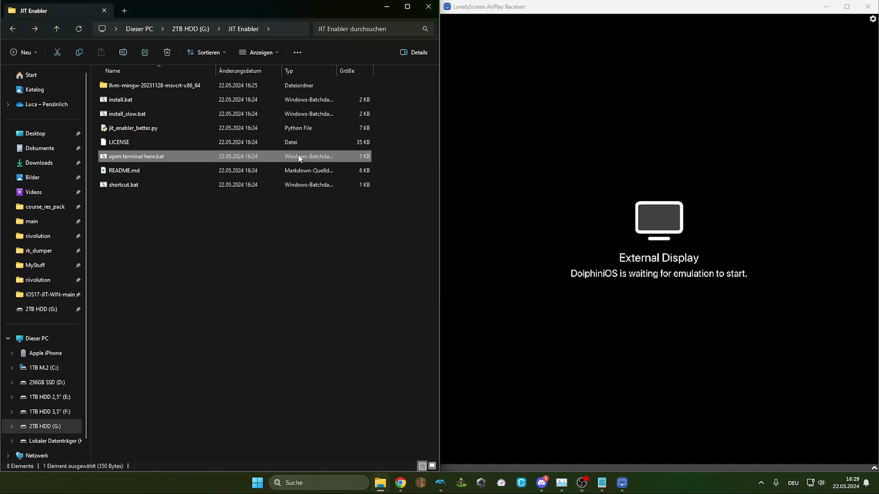
{"action": "double_click", "coordinate": [144, 158]}
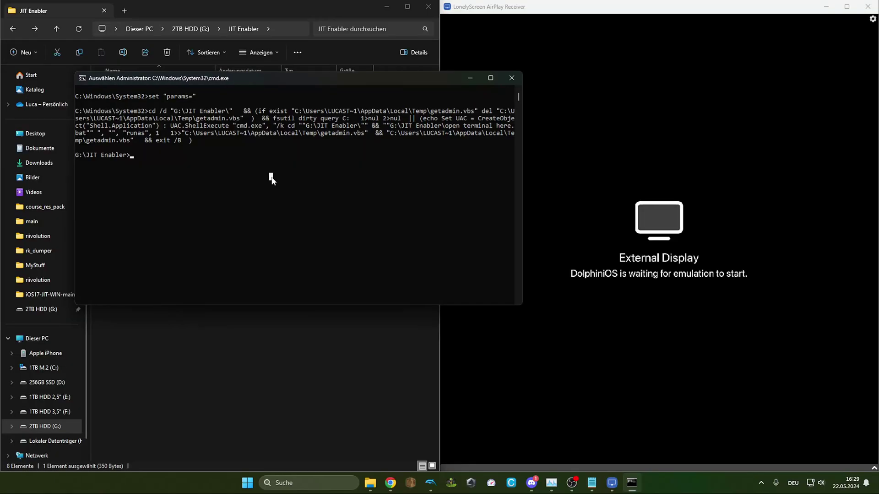
{"action": "type", "text": "python3 jit_enabler"}
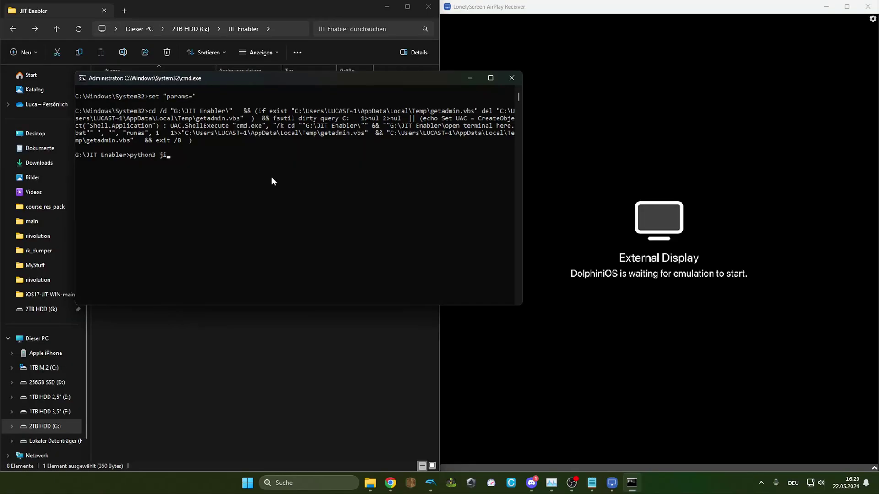
{"action": "type", "text": "_better.py"}
{"action": "type", "text": "me.oatmealdome.DolphiniOS-njb-patreon-beta.C9PLAPC8HD"}
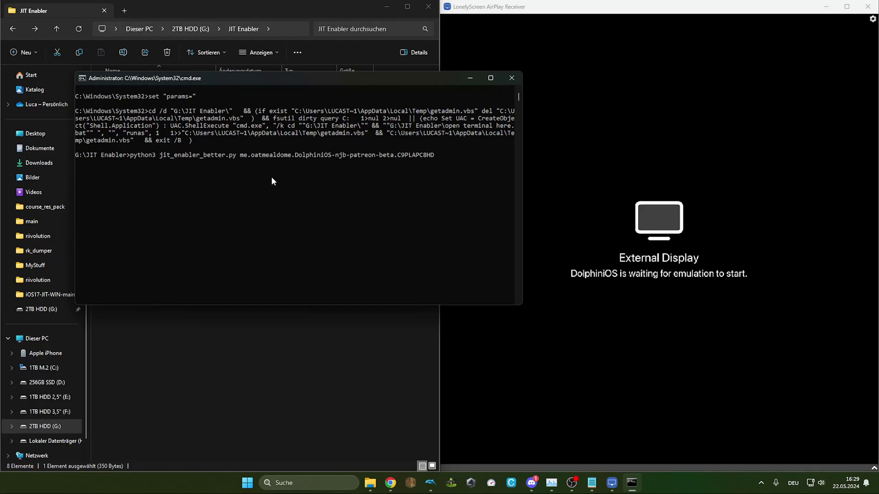
{"action": "key", "text": "Return"}
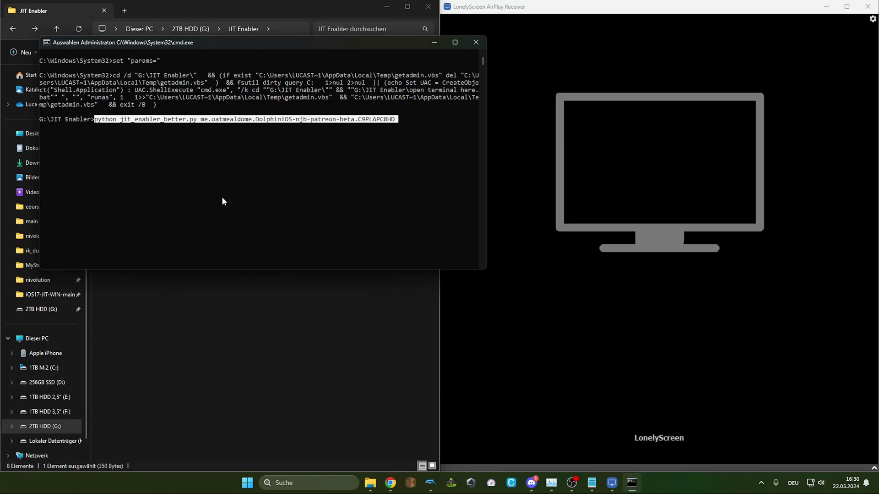
Step: Run the JIT enabler script for DolphiniOS again until it reports done, then bring up the iPhone mirror
{"action": "key", "text": "Return"}
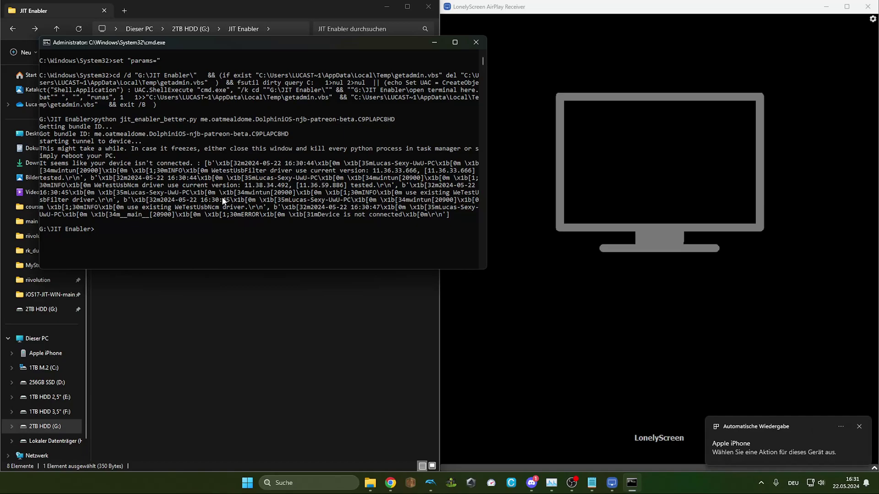
{"action": "key", "text": "Up"}
{"action": "key", "text": "Return"}
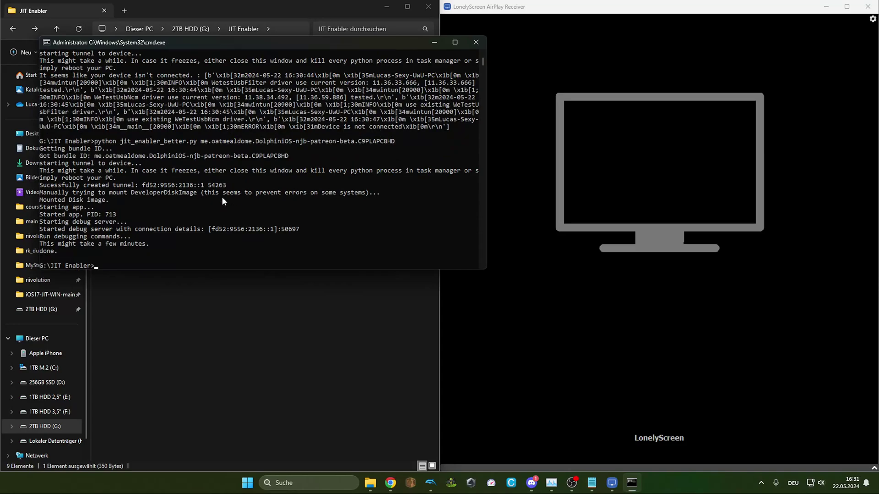
{"action": "left_click", "coordinate": [576, 235]}
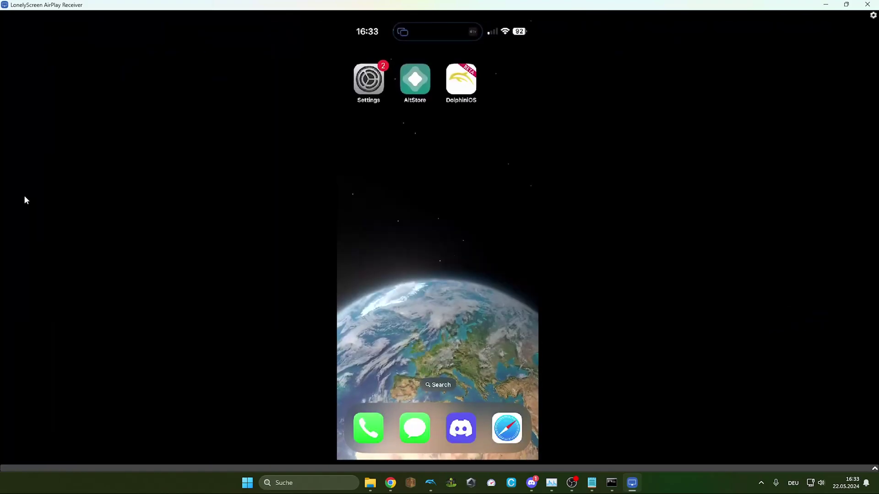
Step: Shrink the LonelyScreen mirror window and review the JIT enabler console output ending in done
{"action": "double_click", "coordinate": [648, 5]}
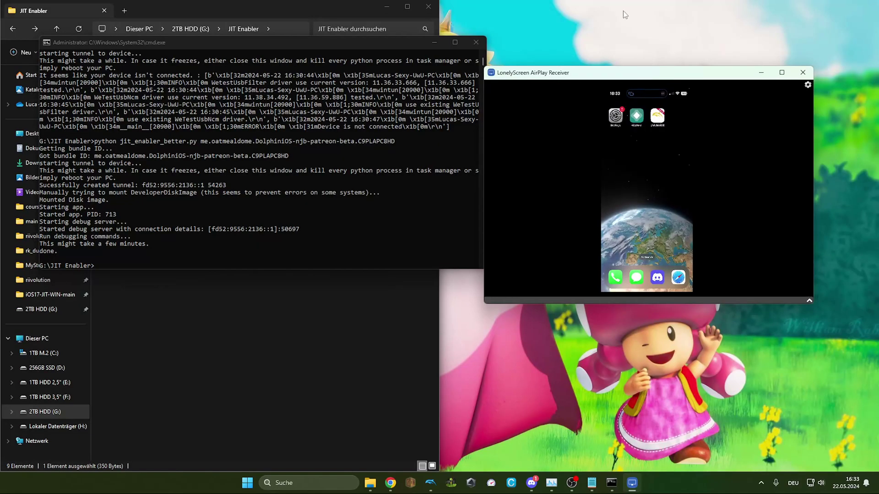
{"action": "left_click", "coordinate": [210, 161]}
{"action": "scroll", "coordinate": [247, 193], "scroll_direction": "up", "scroll_amount": 4}
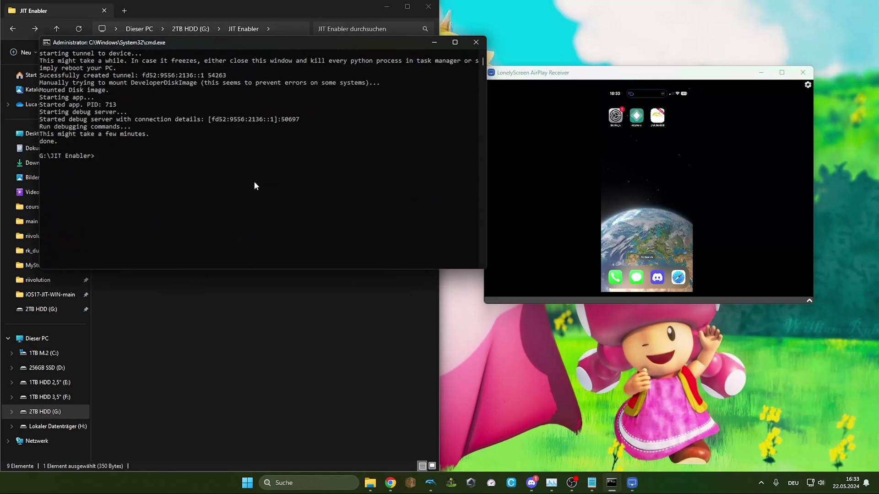
{"action": "scroll", "coordinate": [255, 185], "scroll_direction": "up", "scroll_amount": 5}
{"action": "scroll", "coordinate": [255, 185], "scroll_direction": "down", "scroll_amount": 5}
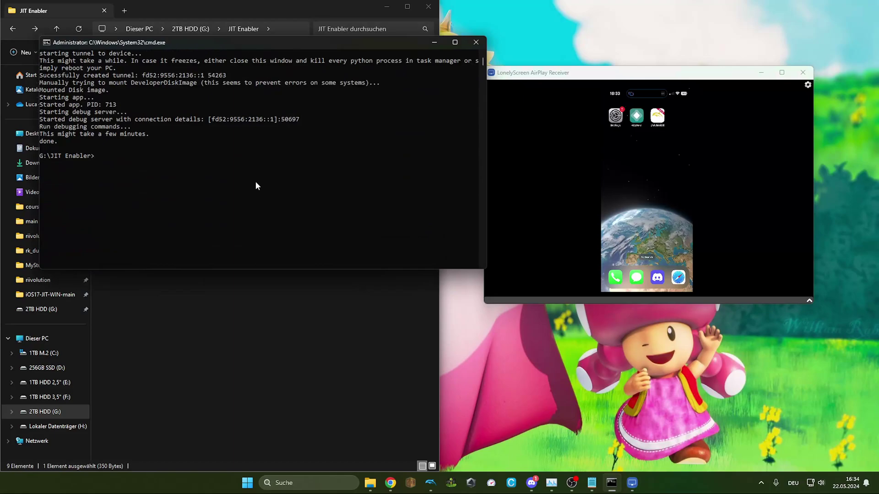